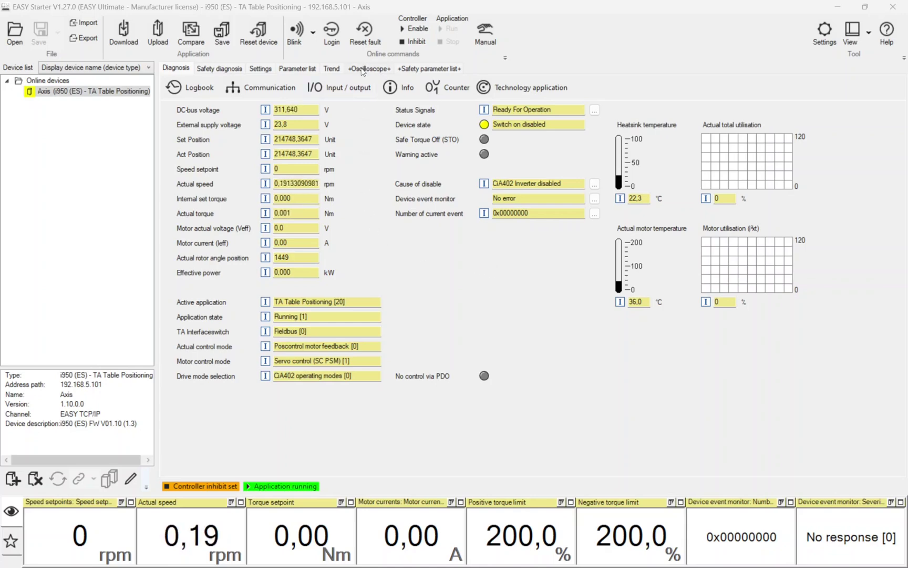
Switch the i950 axis device view from Diagnosis to the Oscilloscope tab.
{"action": "left_click", "coordinate": [361, 68]}
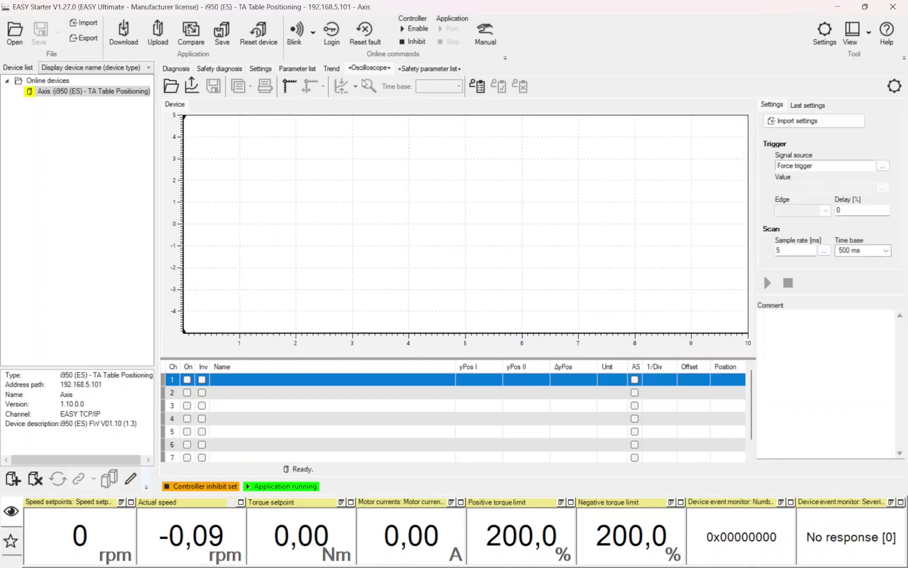
Start the safety validation and confirm both pages of safety and danger notes.
{"action": "left_click", "coordinate": [478, 86]}
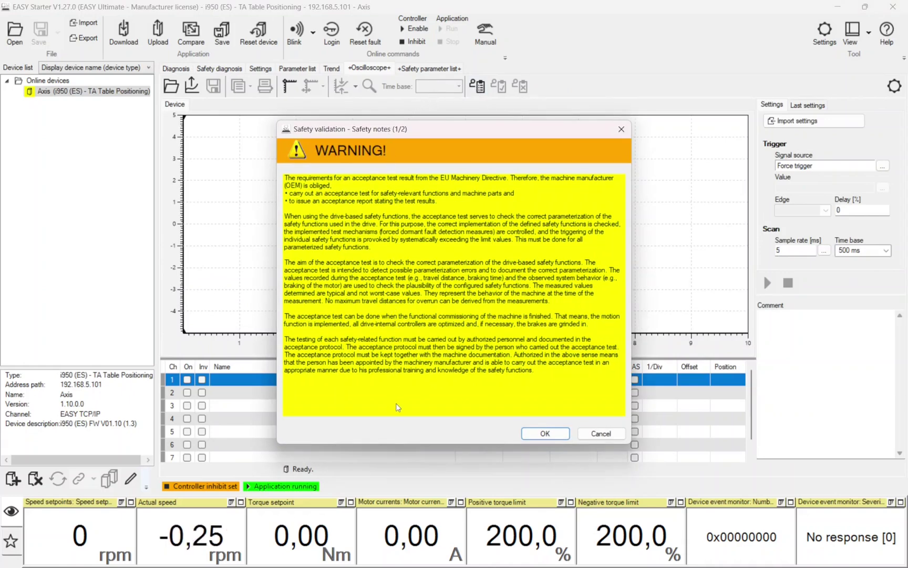
{"action": "left_click", "coordinate": [533, 434]}
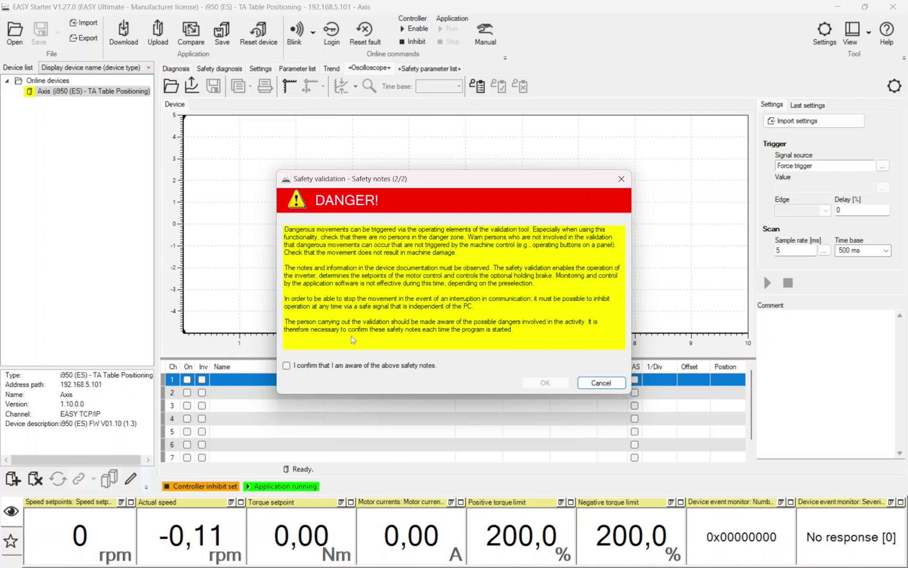
{"action": "left_click", "coordinate": [286, 366]}
{"action": "left_click", "coordinate": [543, 383]}
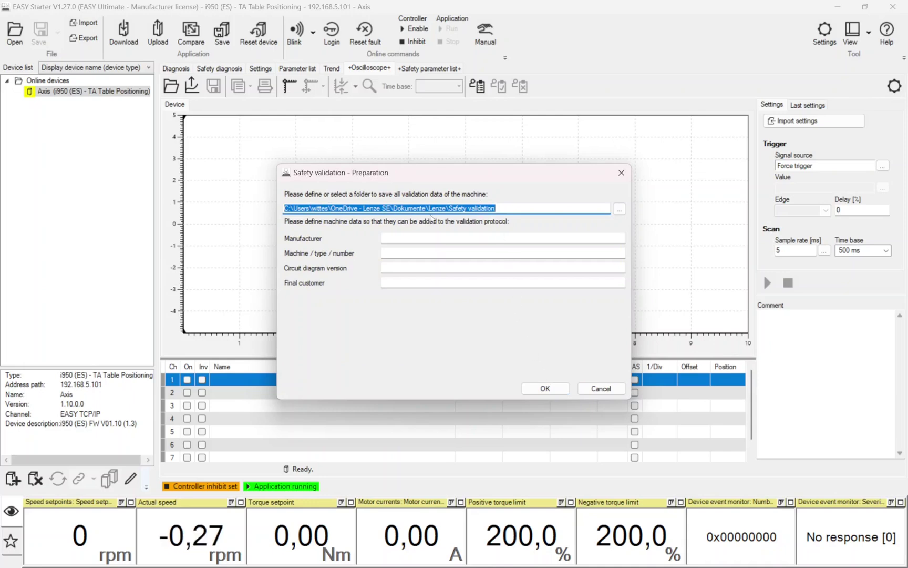
Enter manufacturer Lenze, machine 'Main Machine', circuit diagram version 1A, final customer 'Company', and confirm.
{"action": "left_click", "coordinate": [441, 241]}
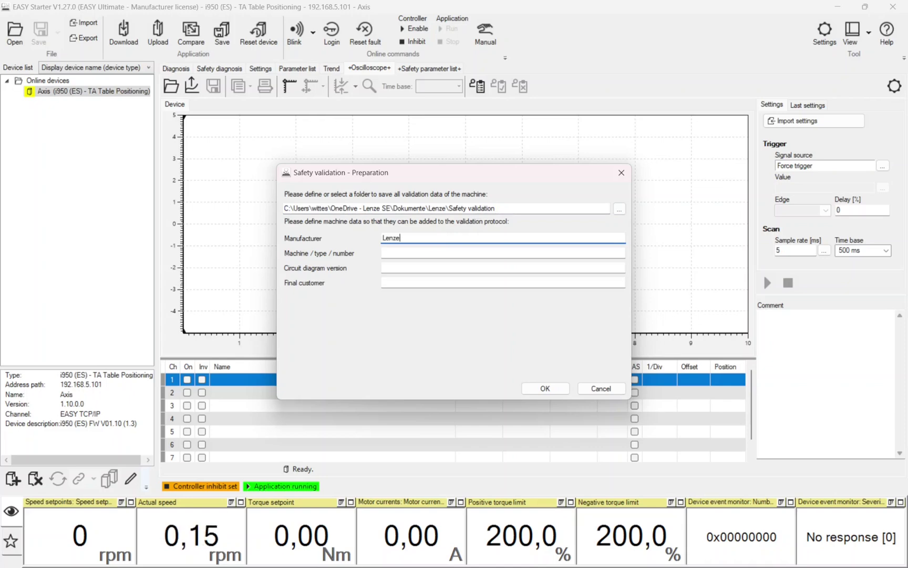
{"action": "left_click", "coordinate": [503, 253]}
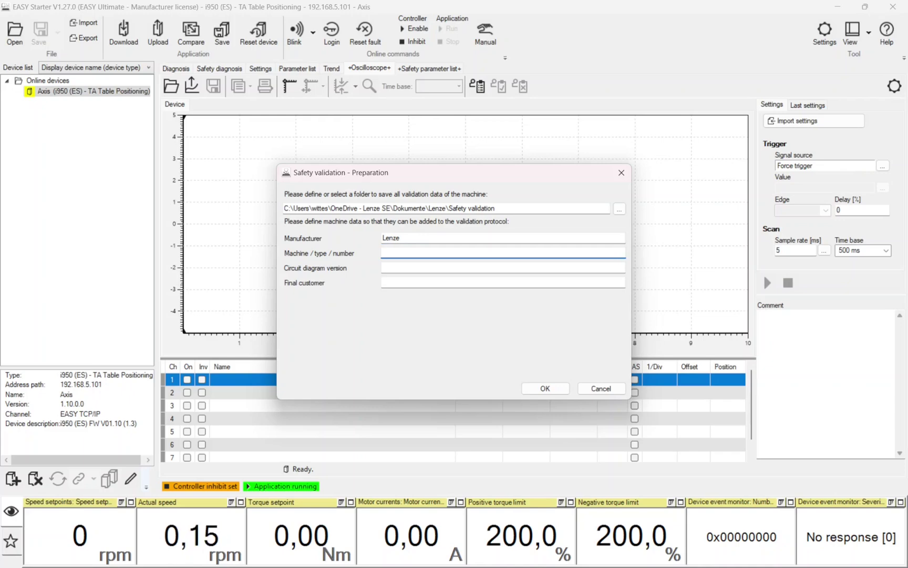
{"action": "type", "text": "Main Machine"}
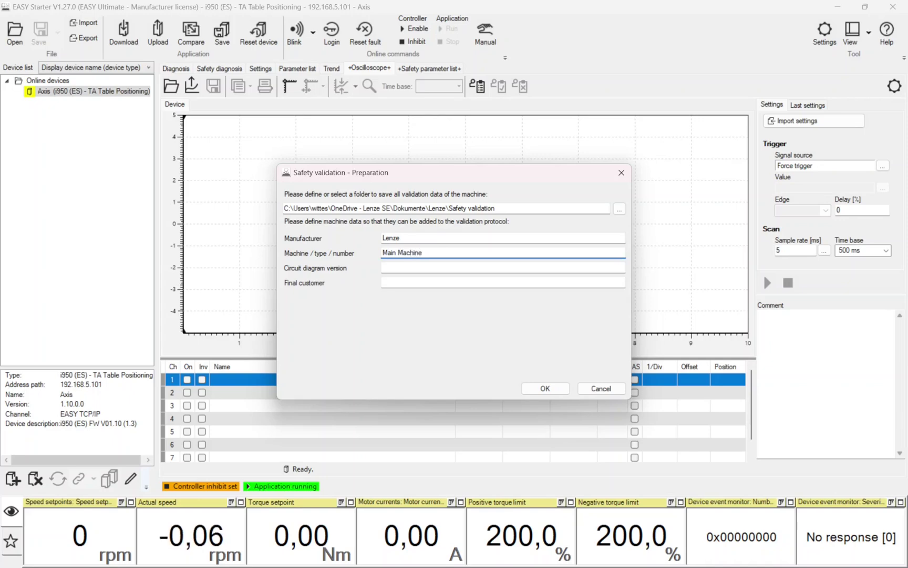
{"action": "left_click", "coordinate": [383, 267]}
{"action": "type", "text": "1A"}
{"action": "left_click", "coordinate": [383, 282]}
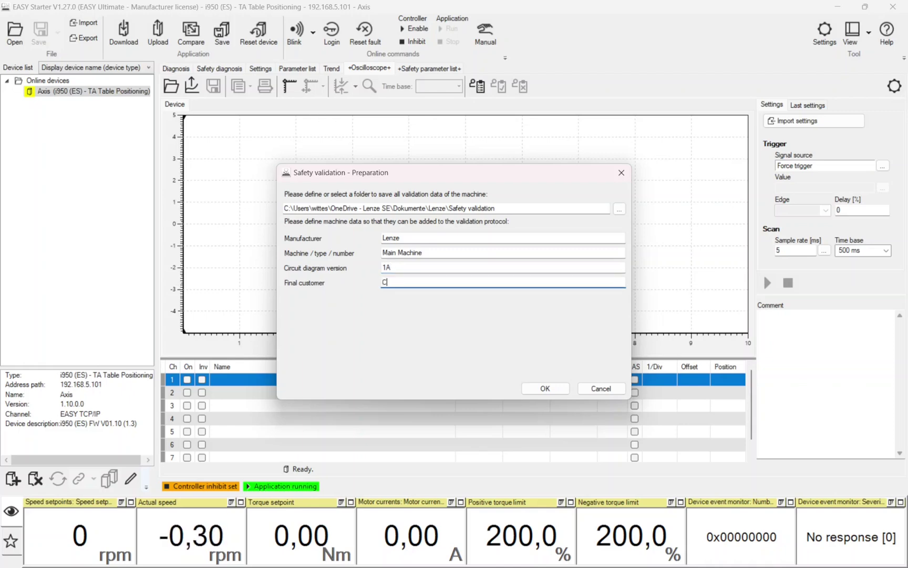
{"action": "type", "text": "Company"}
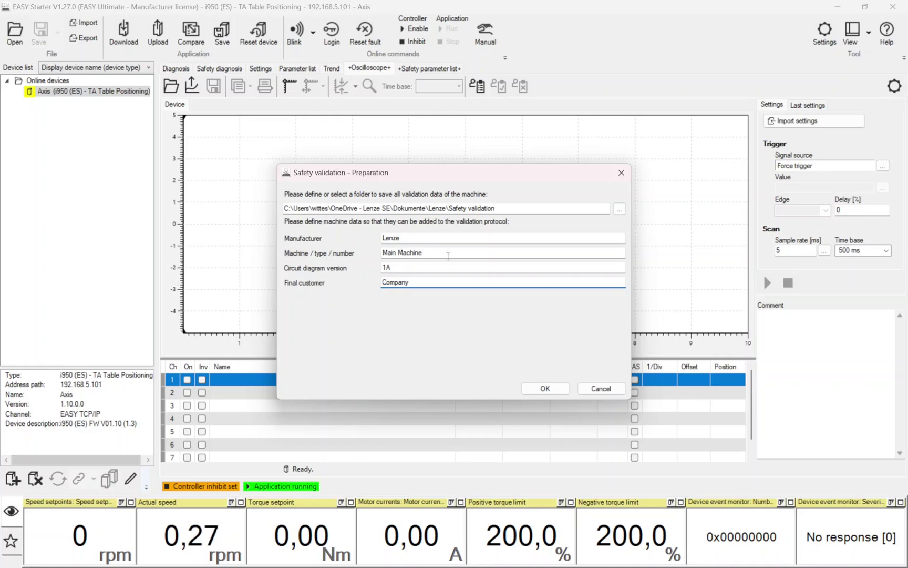
{"action": "left_click", "coordinate": [527, 391]}
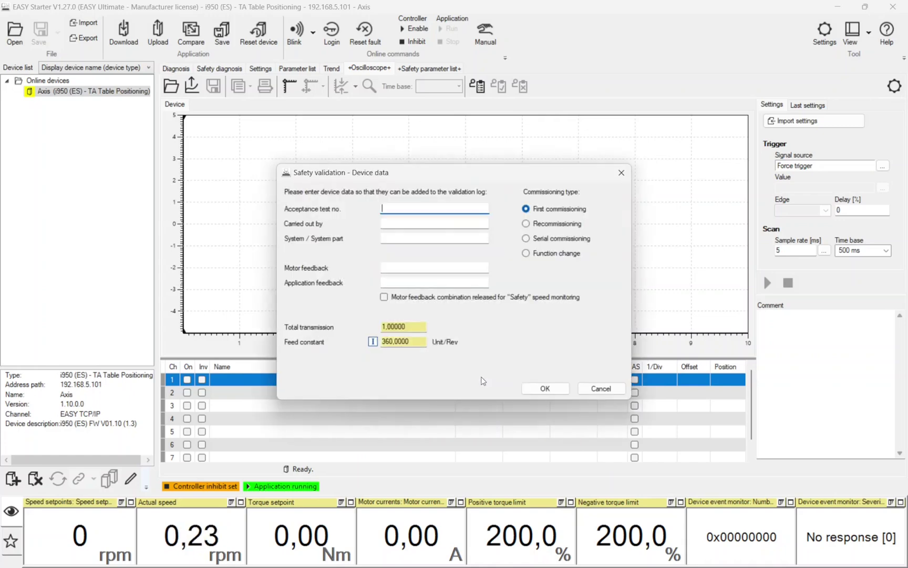
Enter test no. 1, the tester's name, system Positioner and feedback Resolver, release the feedback combination, and confirm.
{"action": "type", "text": "1"}
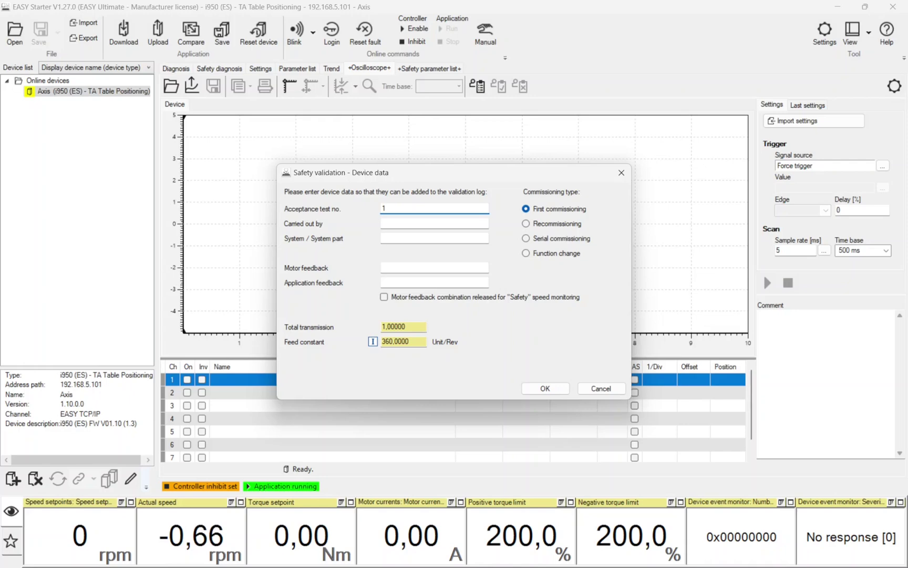
{"action": "key", "text": "Tab"}
{"action": "type", "text": "Mr Len"}
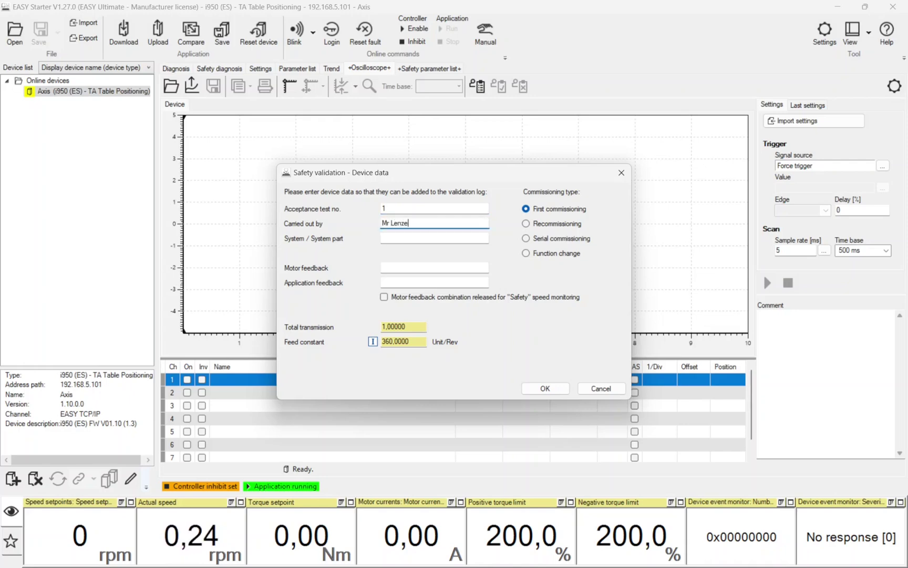
{"action": "key", "text": "Tab"}
{"action": "type", "text": "Positioner"}
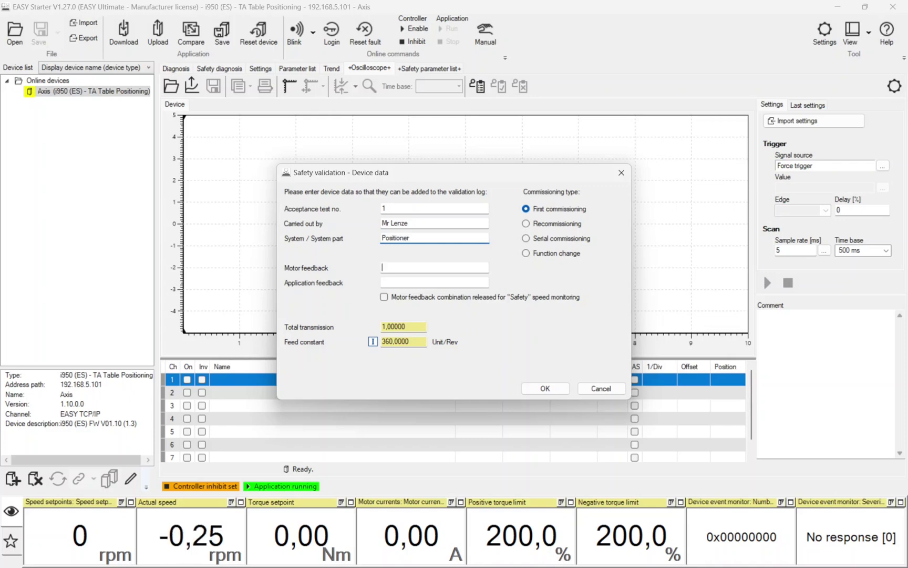
{"action": "key", "text": "Tab"}
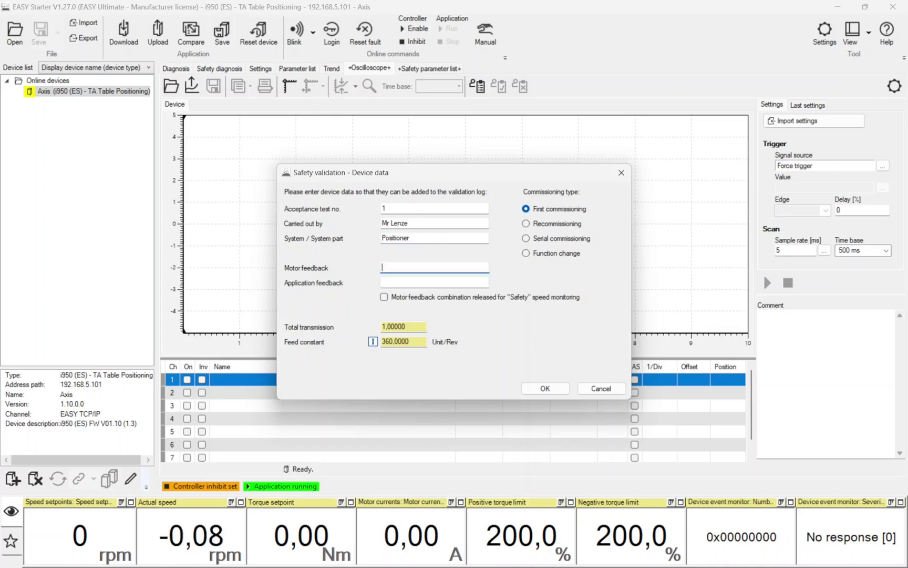
{"action": "type", "text": "Resol"}
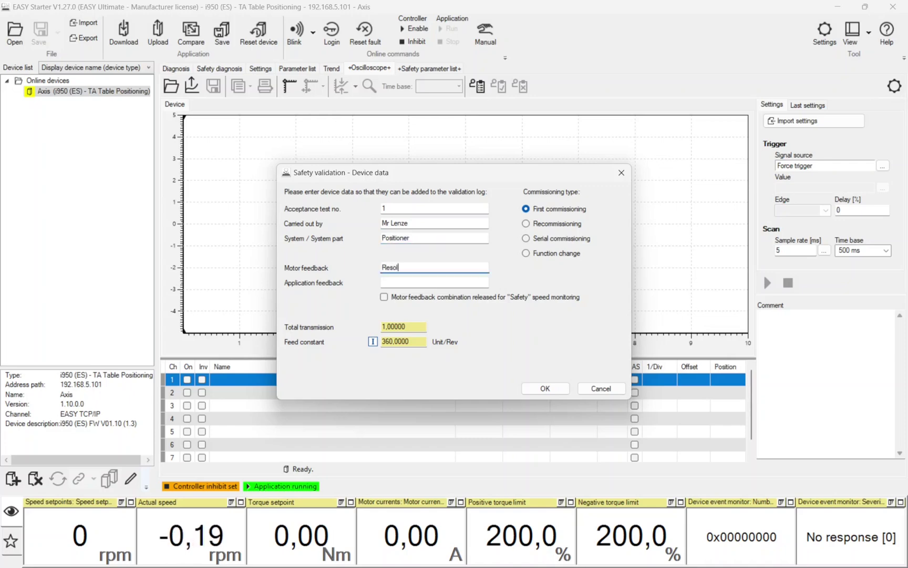
{"action": "type", "text": "ver"}
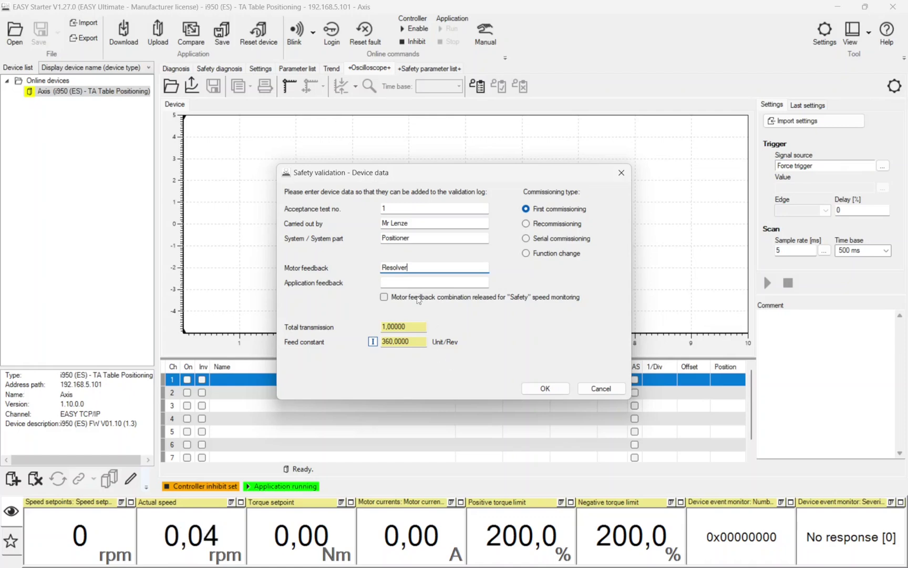
{"action": "left_click", "coordinate": [383, 298]}
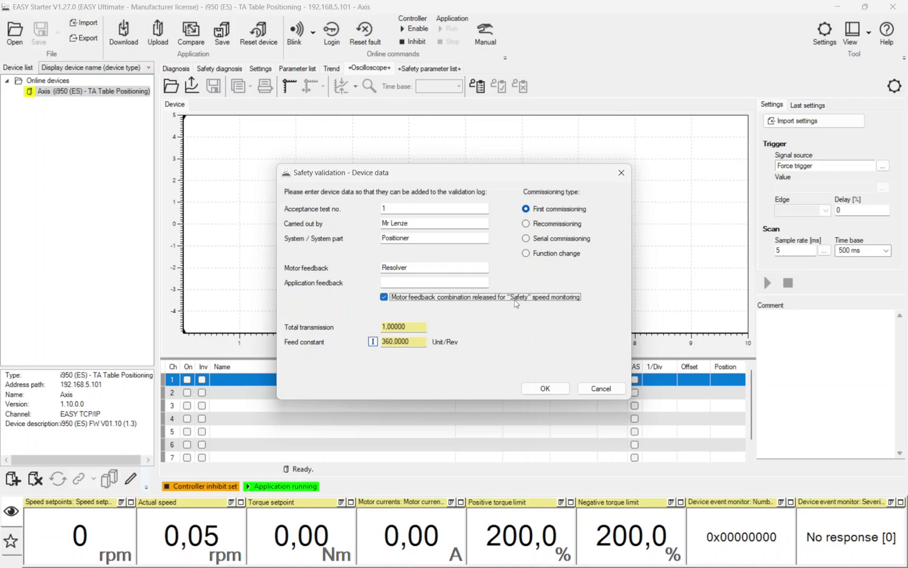
{"action": "left_click", "coordinate": [534, 390]}
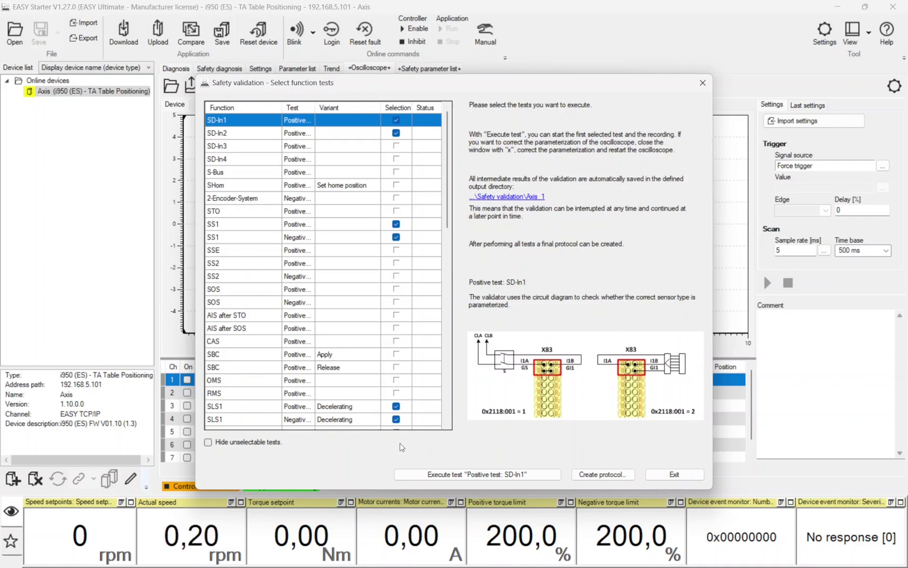
Hide unselectable function tests and run the positive SD-In1 test.
{"action": "left_click", "coordinate": [209, 442]}
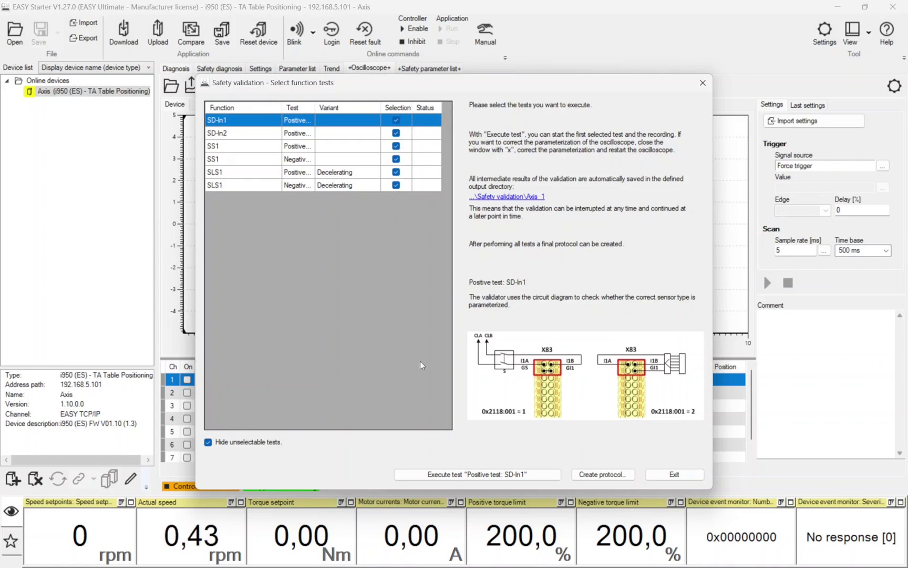
{"action": "left_click", "coordinate": [425, 476]}
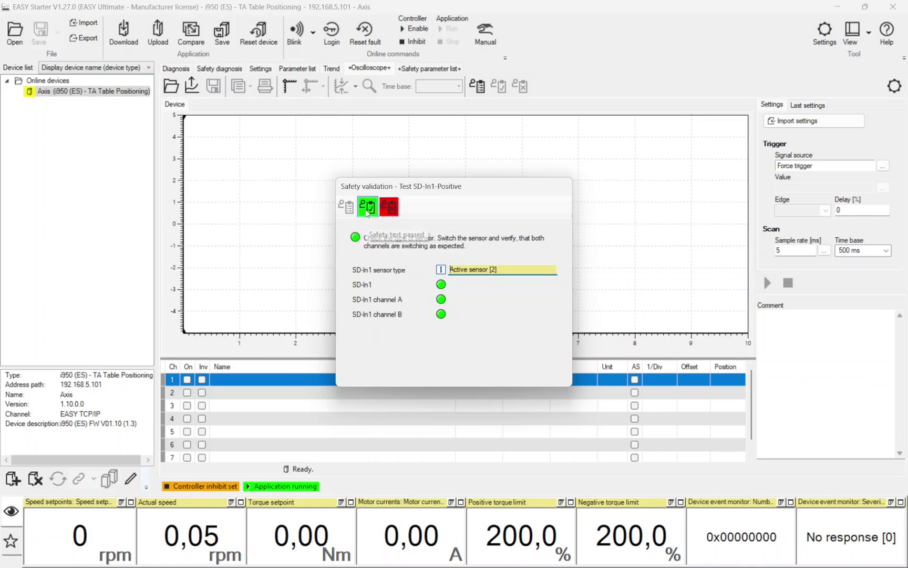
Mark the positive SD-In1 test as passed.
{"action": "left_click", "coordinate": [367, 209]}
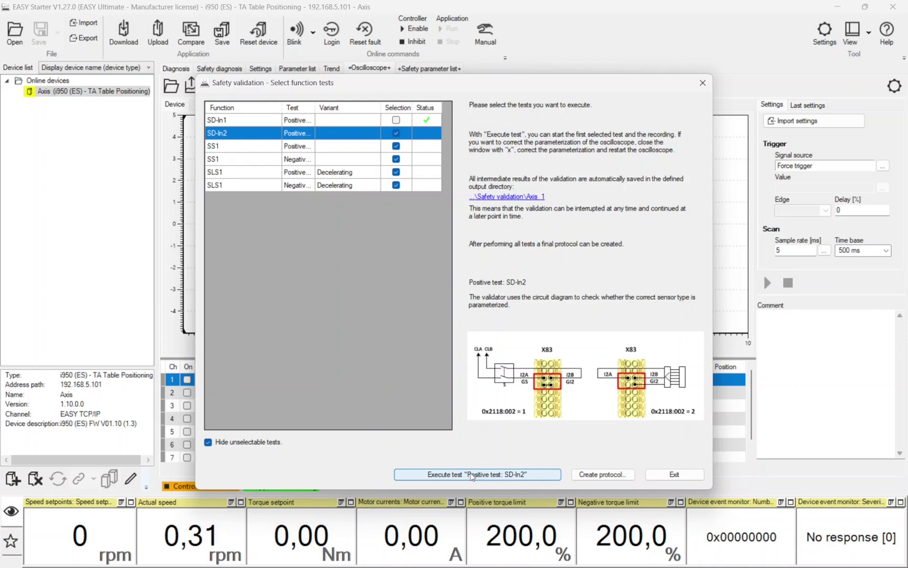
Run the positive SD-In2 test and mark it as passed.
{"action": "left_click", "coordinate": [472, 476]}
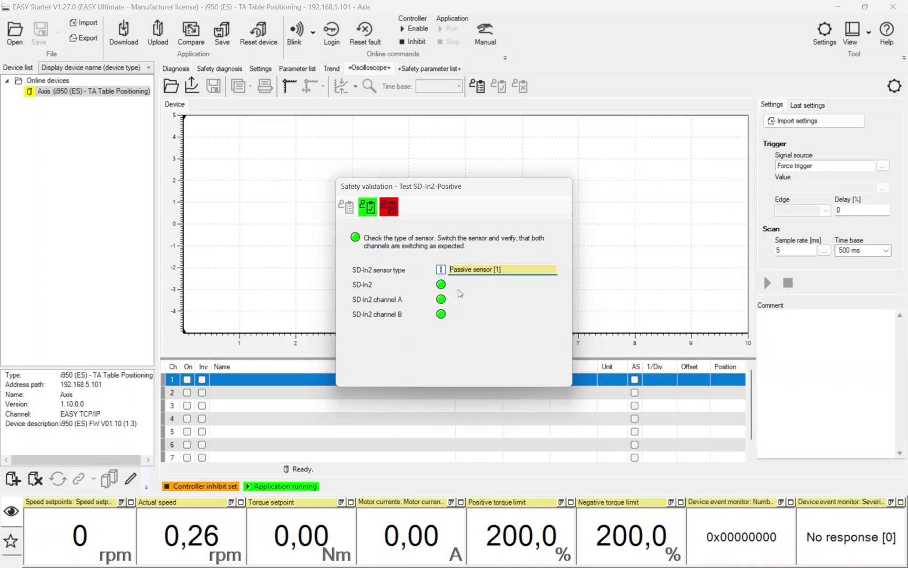
{"action": "left_click", "coordinate": [366, 212]}
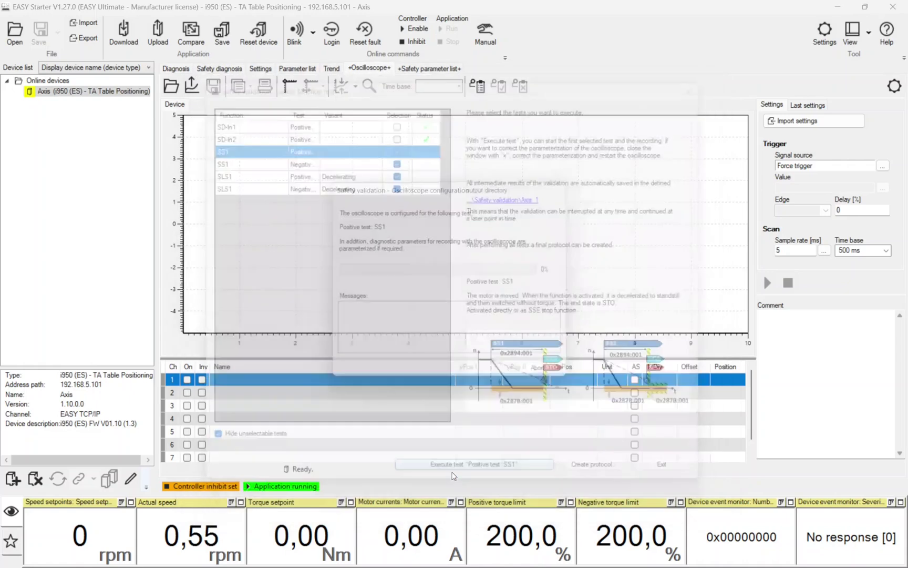
Execute the positive SS1 test to configure the oscilloscope and show its procedure.
{"action": "left_click", "coordinate": [453, 474]}
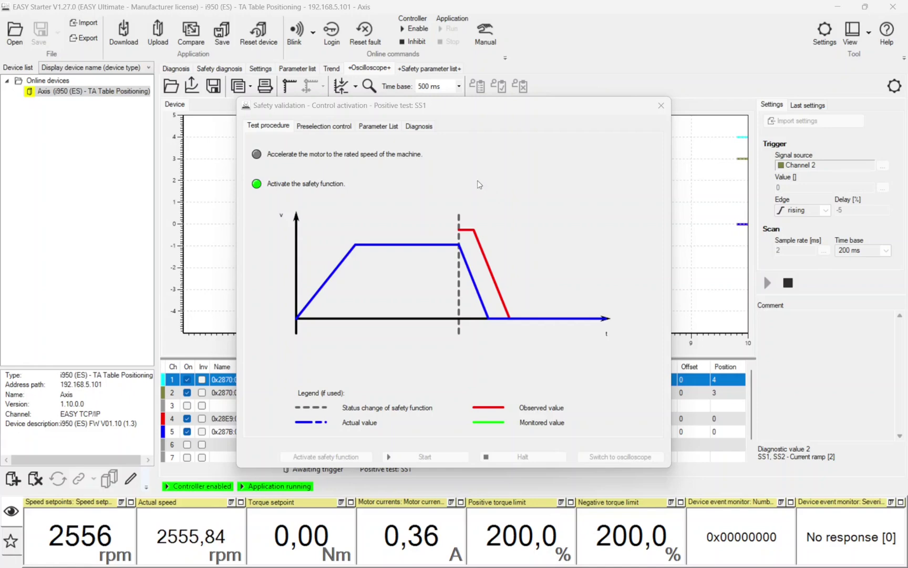
Check the SS1 diagnostic values and recorded oscilloscope traces, then mark the positive SS1 test as passed.
{"action": "left_click", "coordinate": [420, 126]}
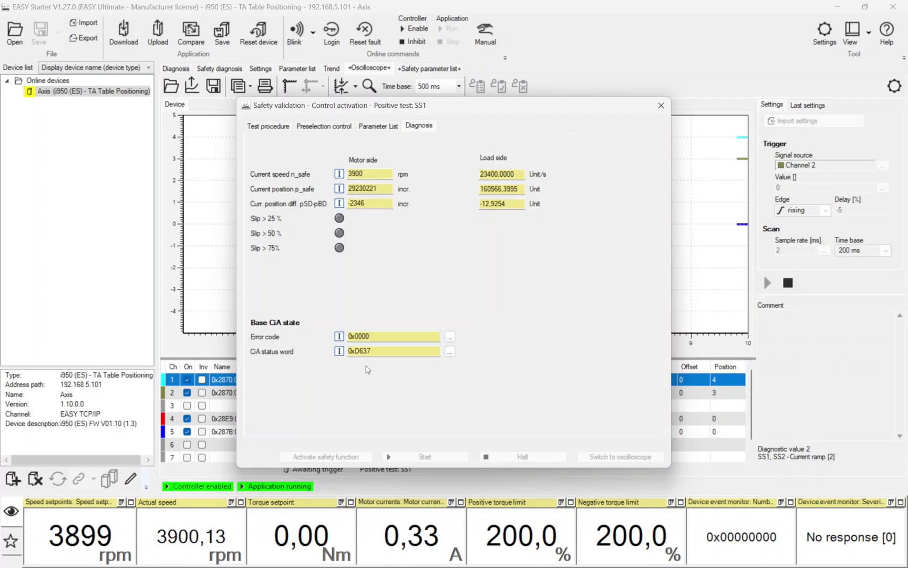
{"action": "left_click", "coordinate": [271, 127]}
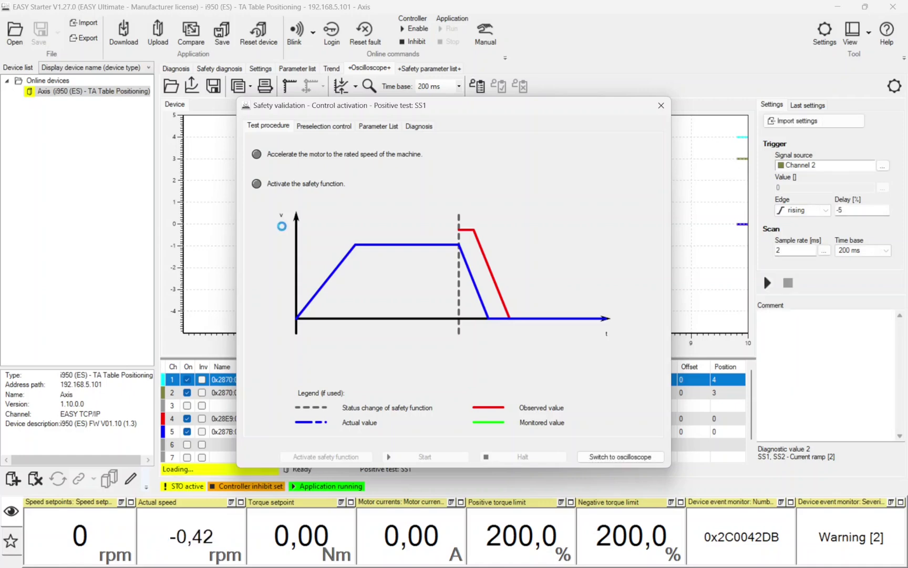
{"action": "left_click", "coordinate": [604, 457]}
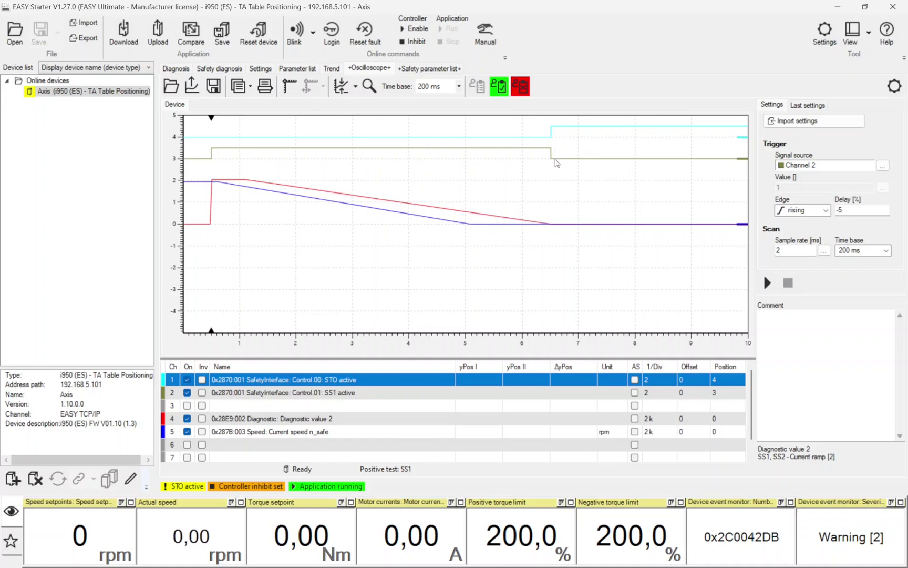
{"action": "left_click", "coordinate": [498, 86]}
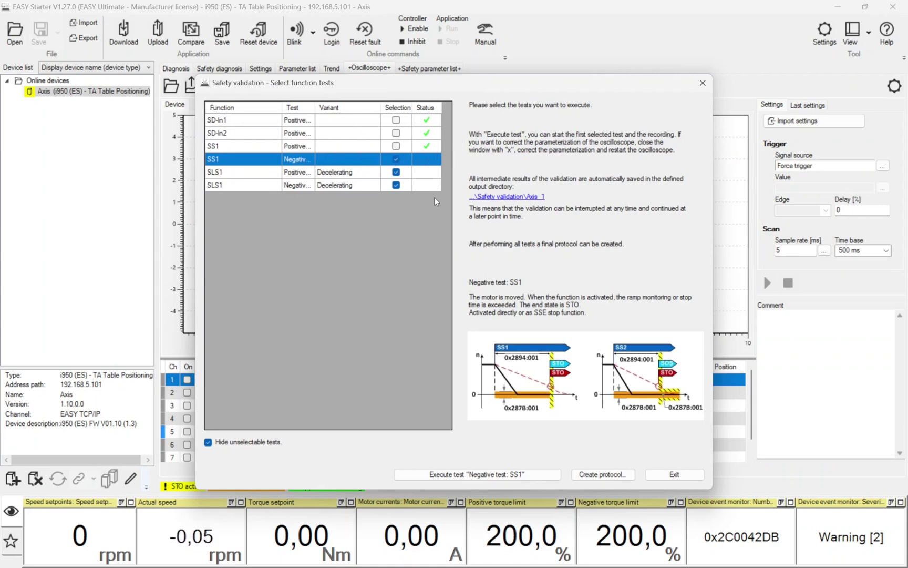
Execute the negative SS1 test to open its Control activation dialog.
{"action": "left_click", "coordinate": [459, 473]}
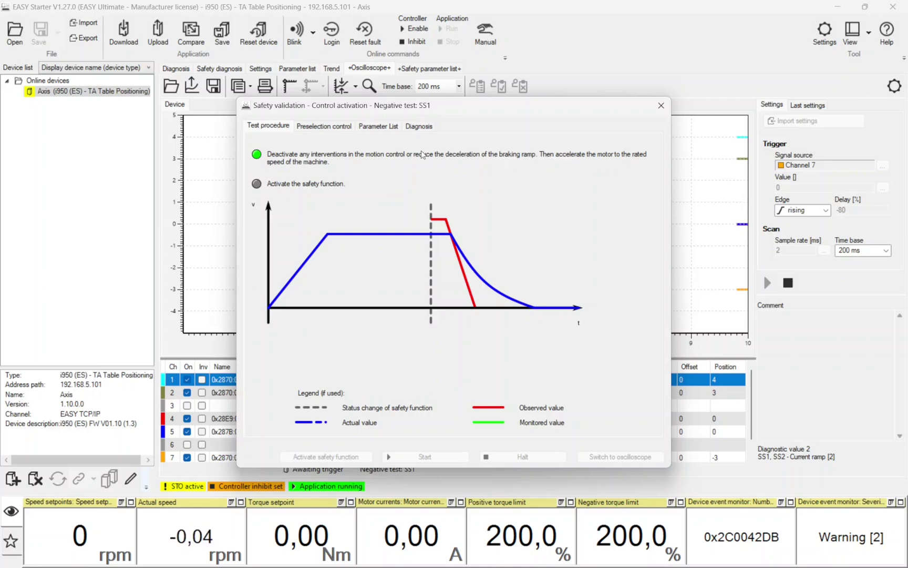
Enable bit 01 'Ignore SS1 request' in Limiter settings 0x500A:162 so it reads 0x00000002.
{"action": "left_click", "coordinate": [372, 126]}
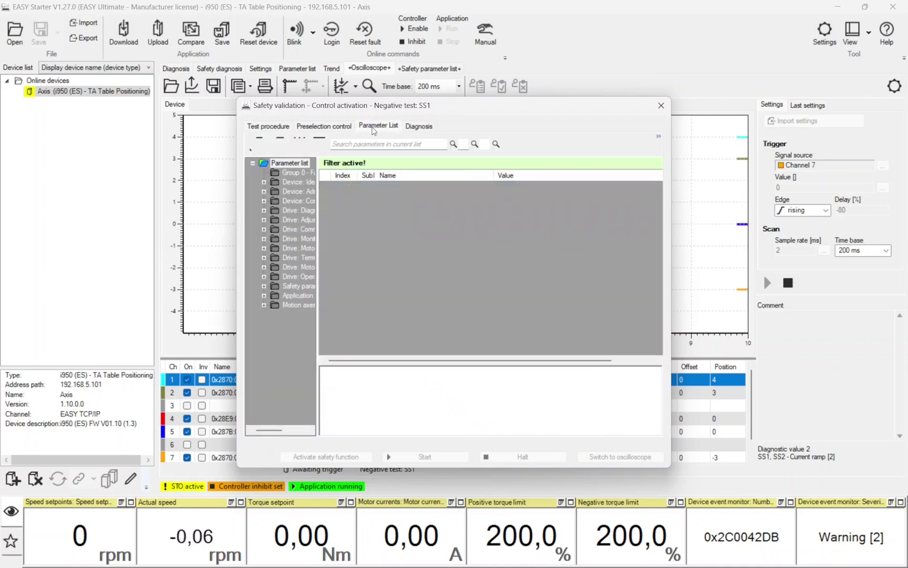
{"action": "left_click", "coordinate": [374, 145]}
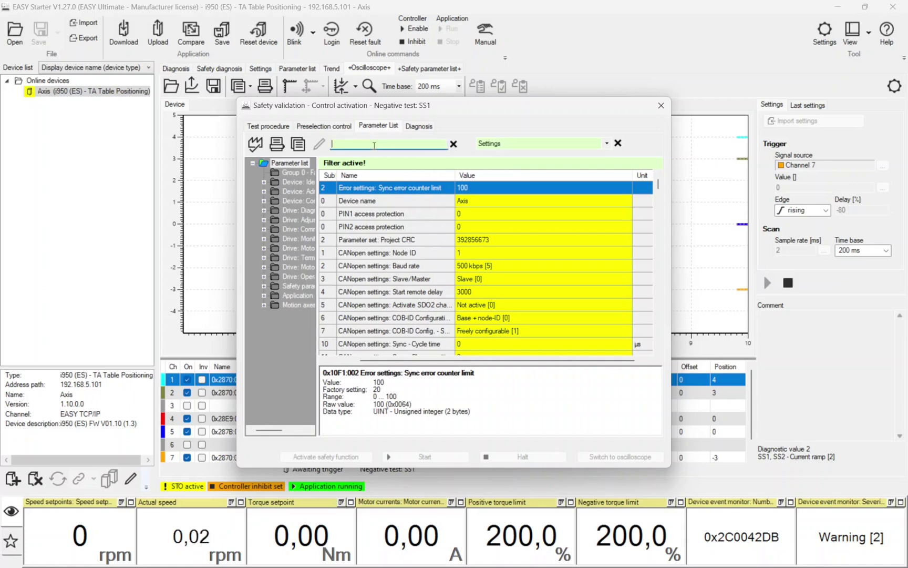
{"action": "type", "text": "500a"}
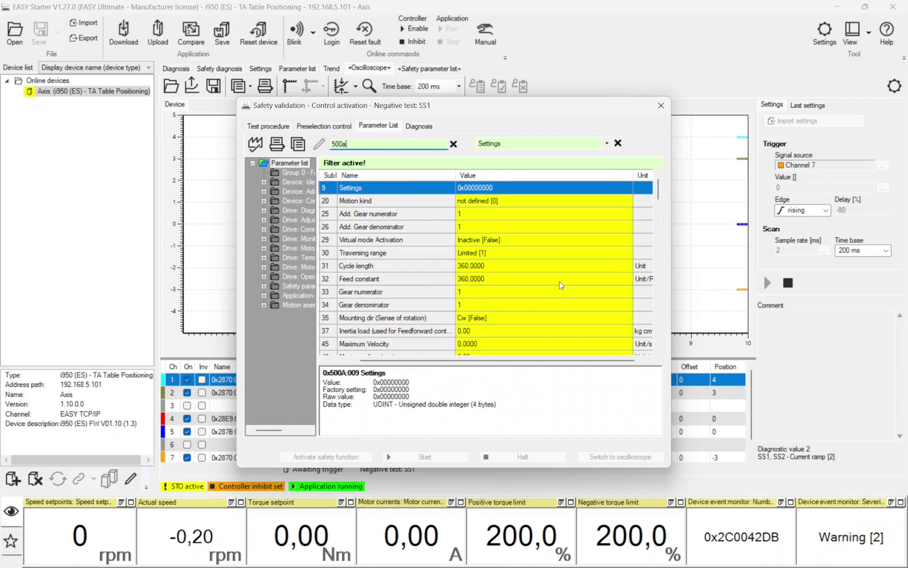
{"action": "scroll", "coordinate": [564, 289], "scroll_direction": "down", "scroll_amount": 10}
{"action": "scroll", "coordinate": [564, 290], "scroll_direction": "down", "scroll_amount": 12}
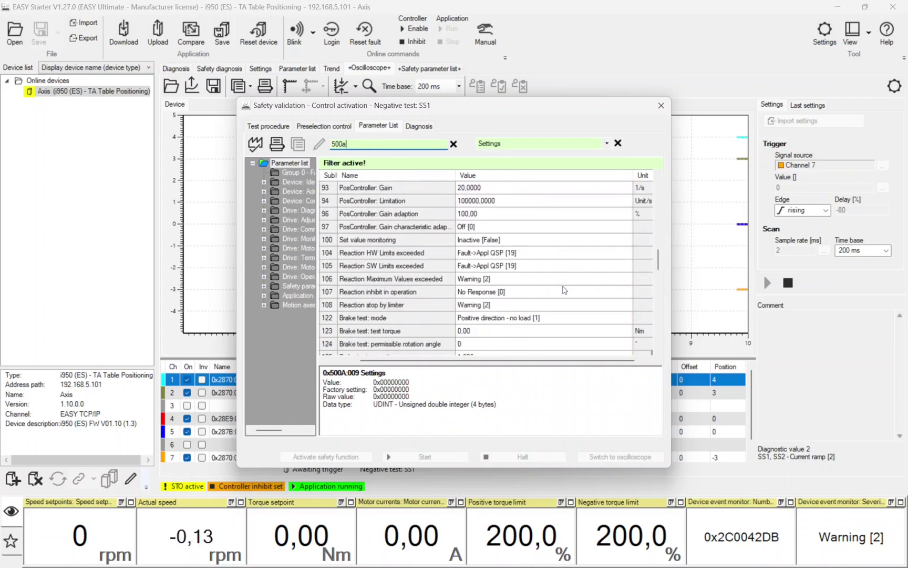
{"action": "scroll", "coordinate": [563, 289], "scroll_direction": "down", "scroll_amount": 5}
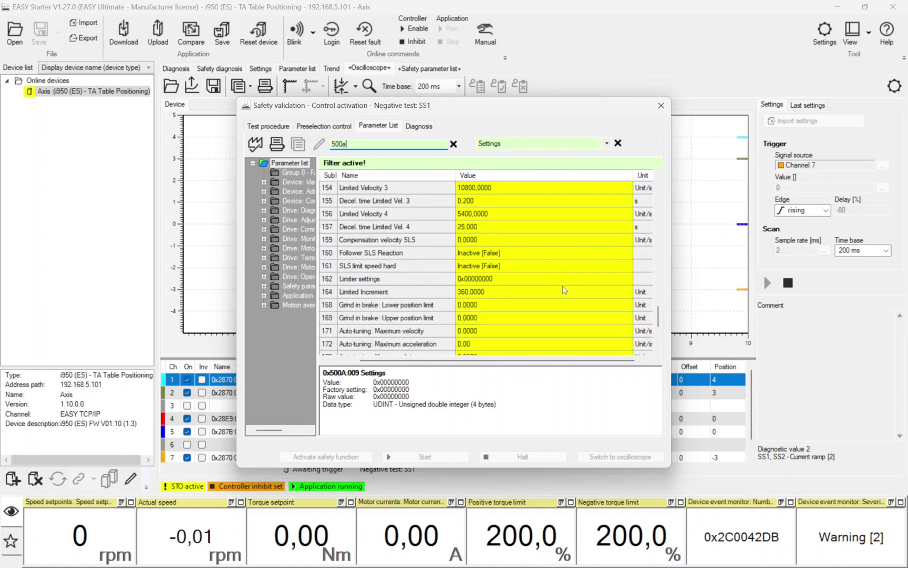
{"action": "double_click", "coordinate": [514, 278]}
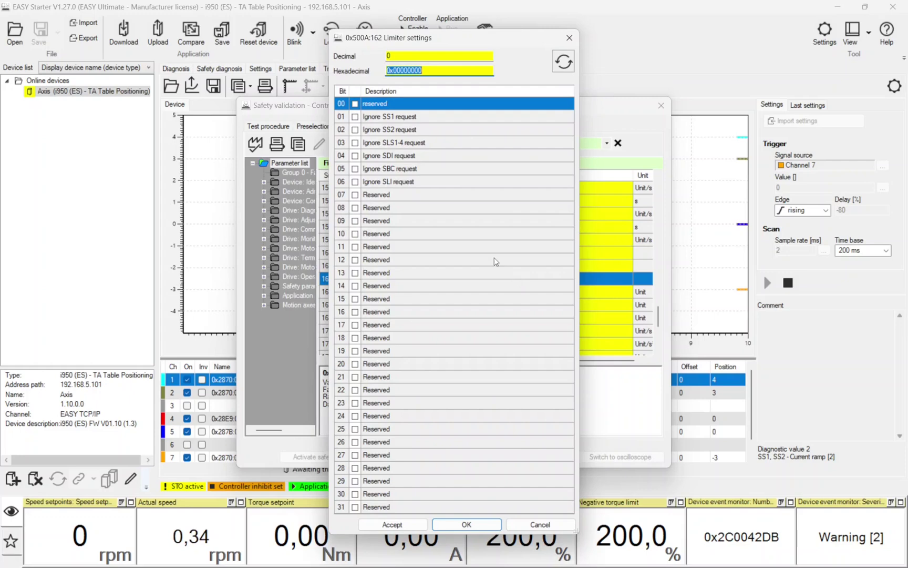
{"action": "left_click", "coordinate": [356, 117]}
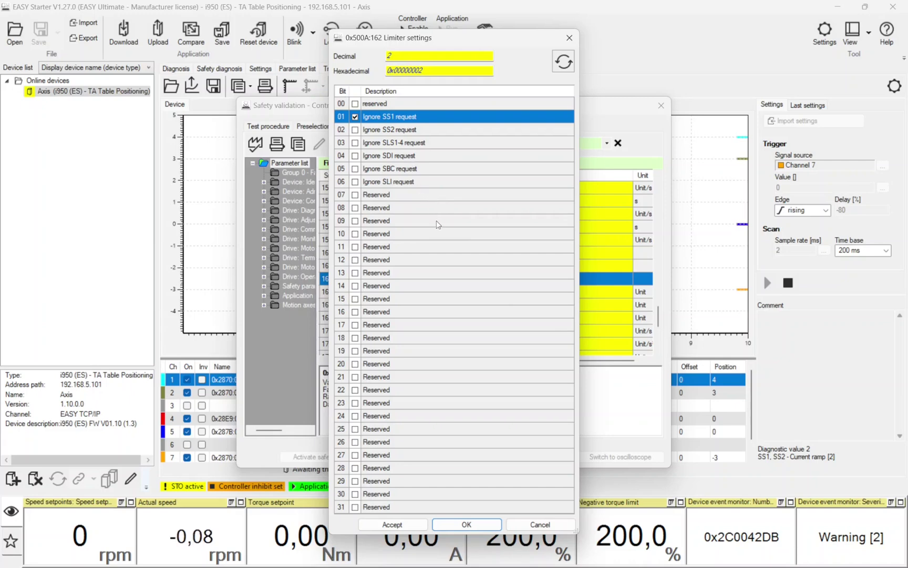
{"action": "left_click", "coordinate": [462, 525]}
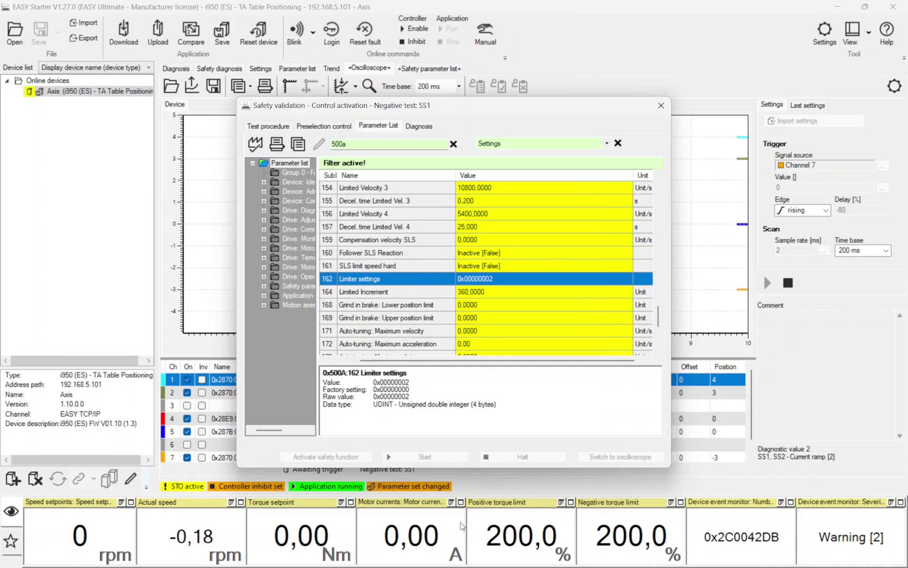
Record the negative SS1 test as passed from the oscilloscope, then execute the positive SLS1-Decelerating test.
{"action": "left_click", "coordinate": [270, 126]}
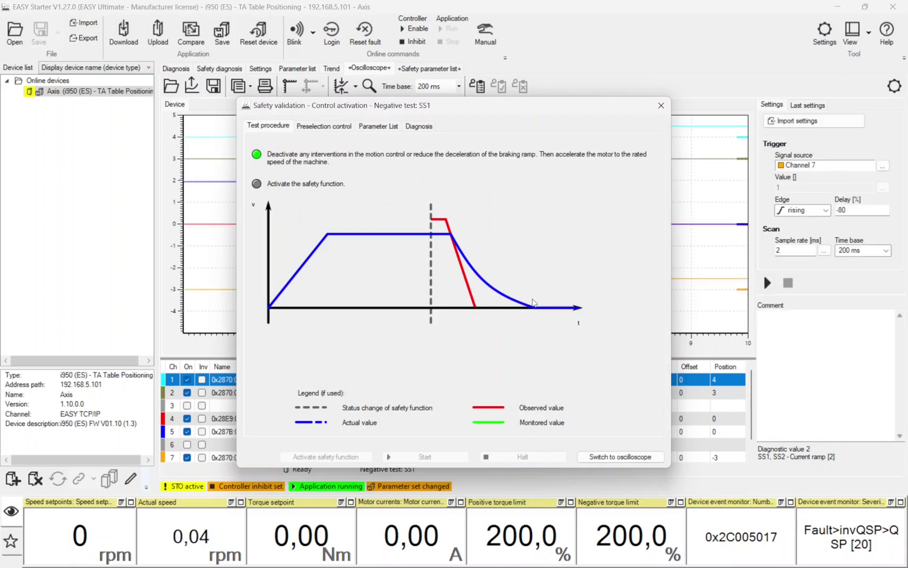
{"action": "left_click", "coordinate": [600, 458]}
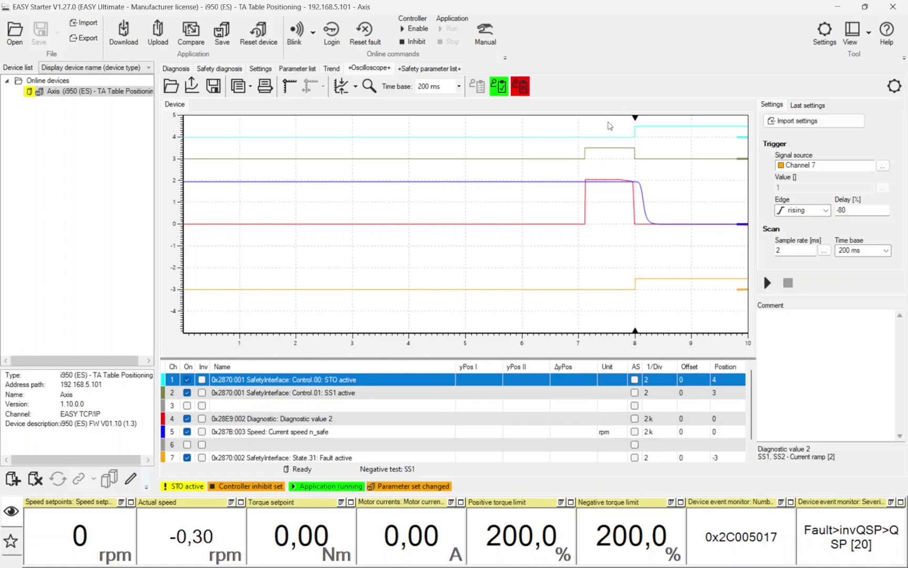
{"action": "left_click", "coordinate": [498, 87]}
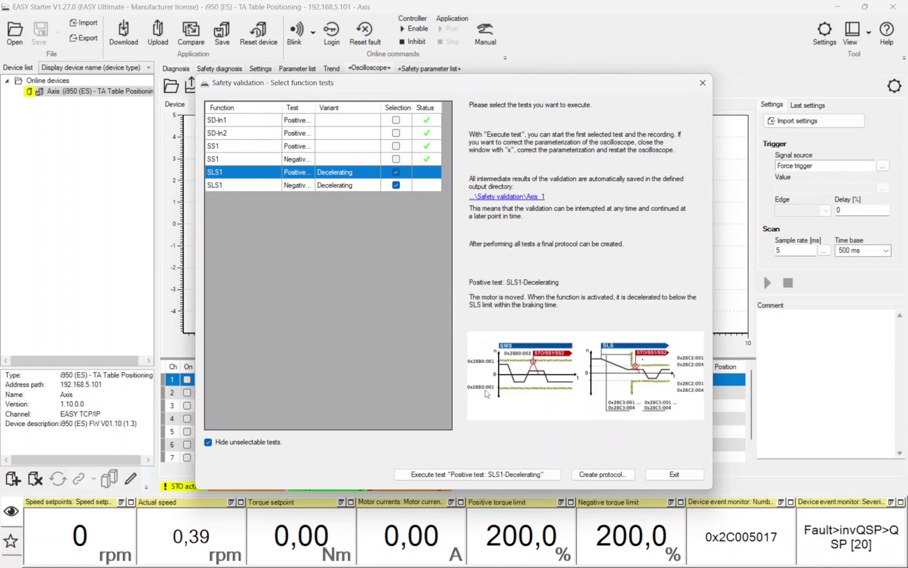
{"action": "left_click", "coordinate": [492, 476]}
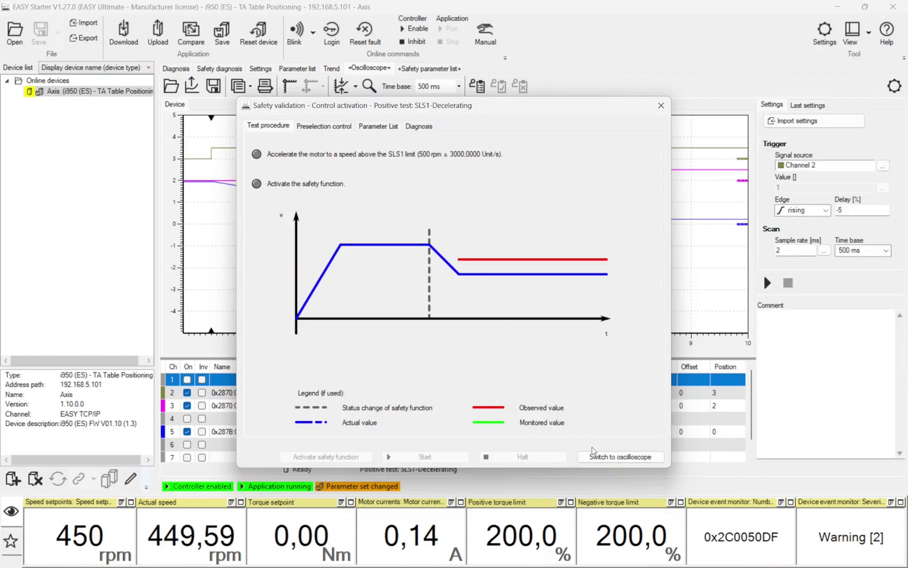
Watch the positive SLS1-Decelerating test on the oscilloscope as speed settles near 450 rpm.
{"action": "left_click", "coordinate": [595, 457]}
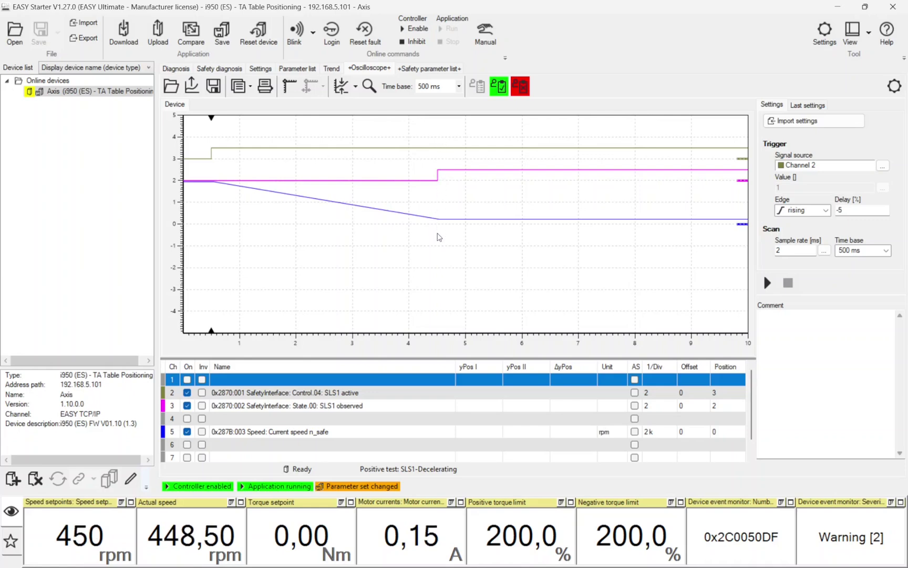
Mark the positive SLS1-Decelerating test as passed with the green Safety test passed button.
{"action": "left_click", "coordinate": [499, 87]}
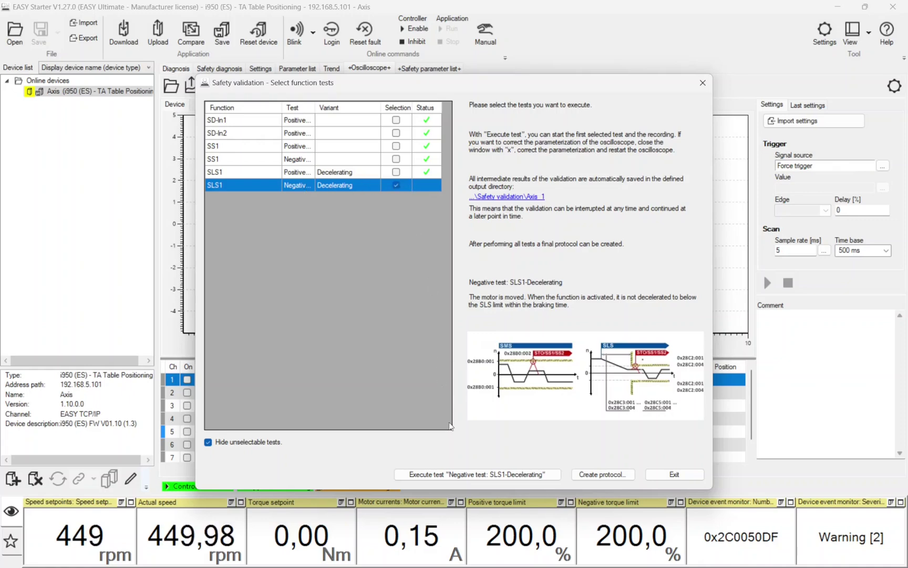
Execute 'Negative test: SLS1-Decelerating' from the Select function tests dialog.
{"action": "left_click", "coordinate": [445, 476]}
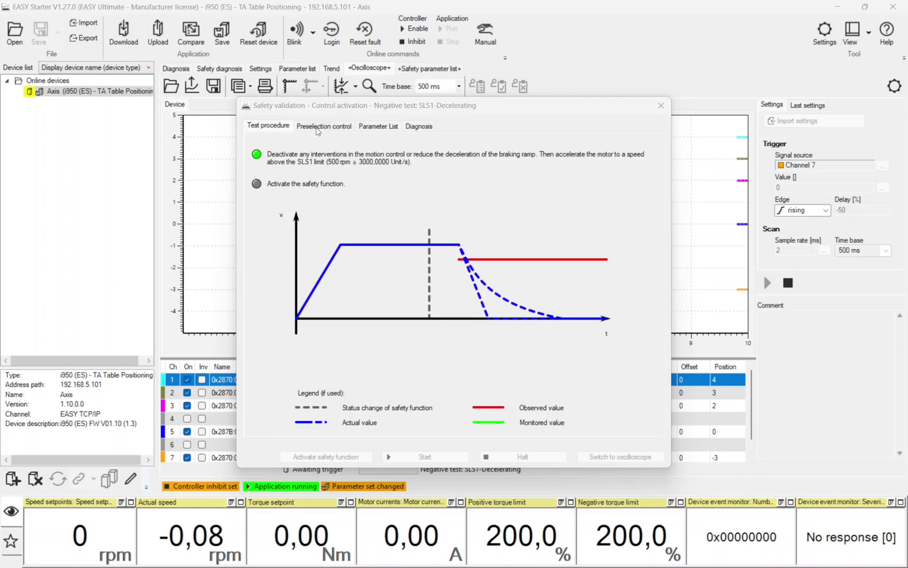
Set manual motor control to Distance 360000, Velocity 23400, Ramp time 4, and calculate 1000 revolutions at 3900 rpm.
{"action": "left_click", "coordinate": [317, 128]}
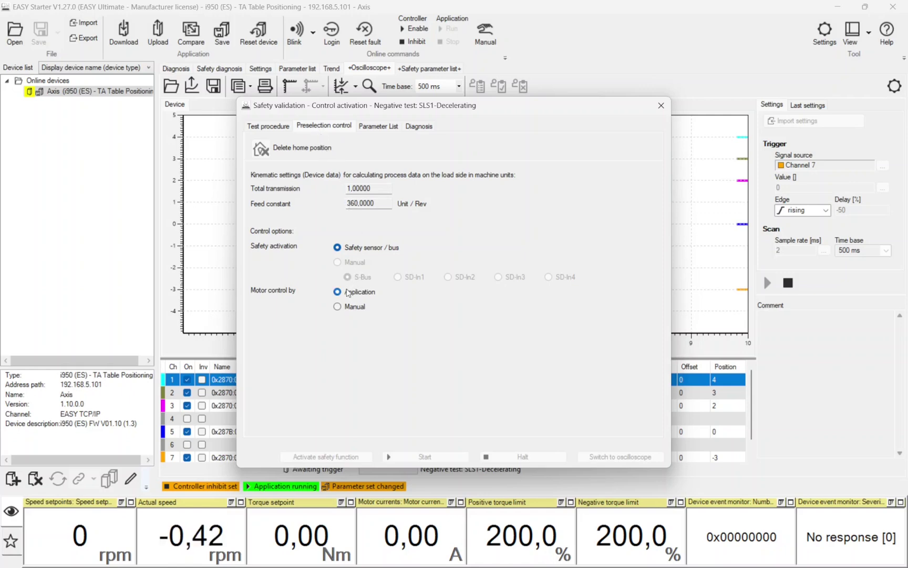
{"action": "left_click", "coordinate": [339, 307]}
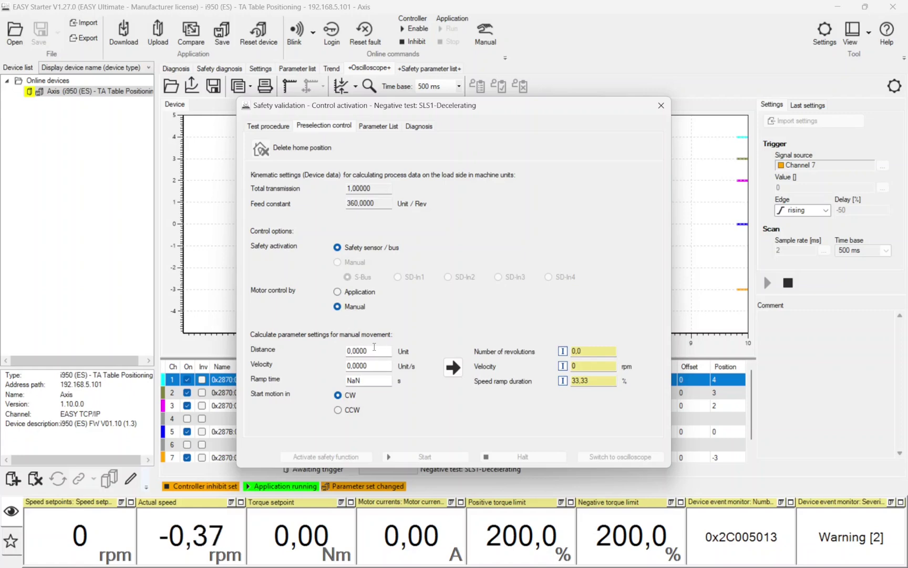
{"action": "left_click_drag", "start_coordinate": [374, 347], "coordinate": [337, 346]}
{"action": "type", "text": "360000"}
{"action": "key", "text": "Return"}
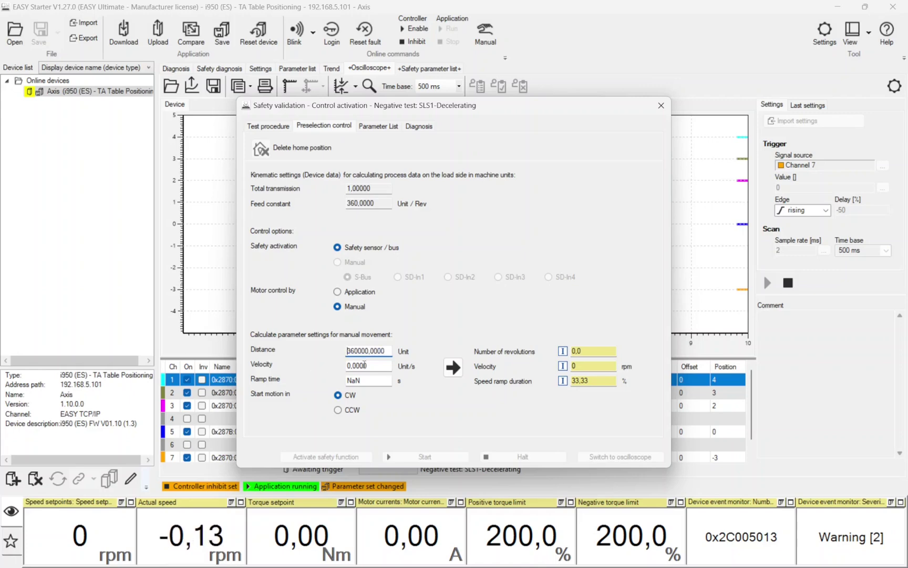
{"action": "left_click_drag", "start_coordinate": [376, 367], "coordinate": [330, 369]}
{"action": "type", "text": "23400"}
{"action": "key", "text": "Return"}
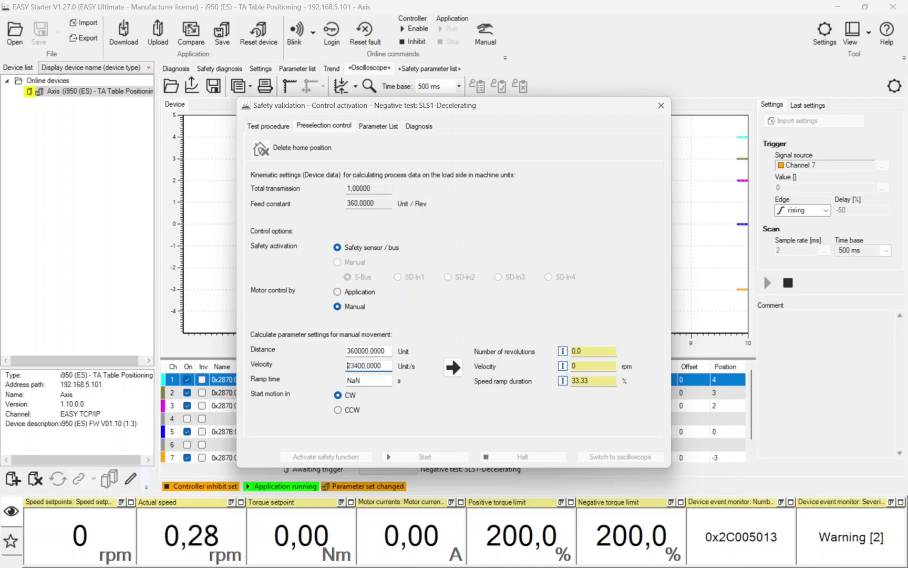
{"action": "left_click", "coordinate": [367, 381]}
{"action": "key", "text": "BackSpace"}
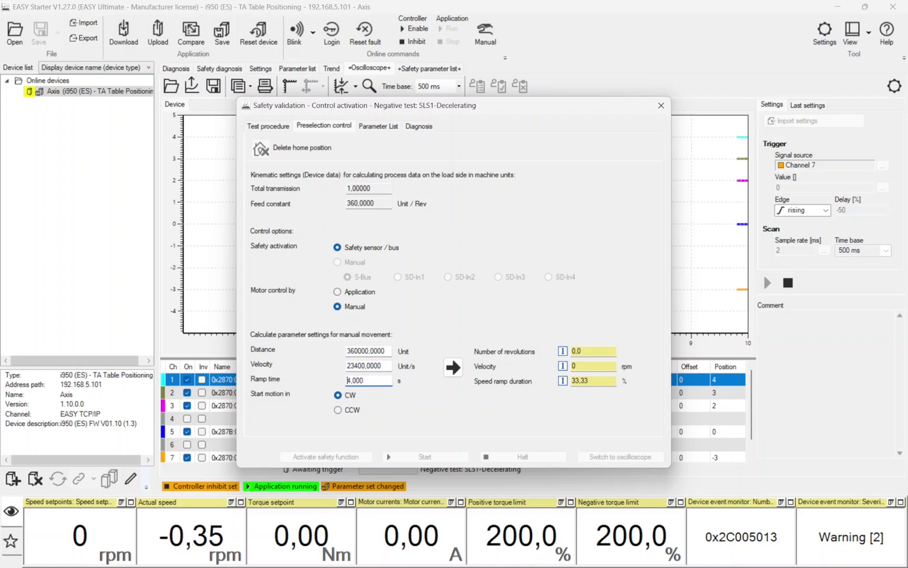
{"action": "left_click", "coordinate": [453, 367]}
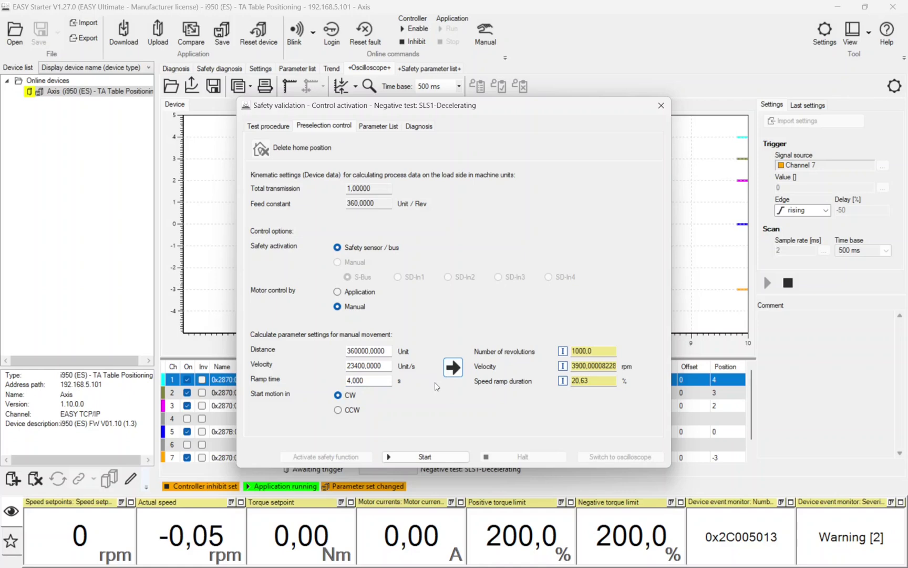
Start the negative SLS1 test movement and view its recorded traces on the oscilloscope.
{"action": "left_click", "coordinate": [411, 461]}
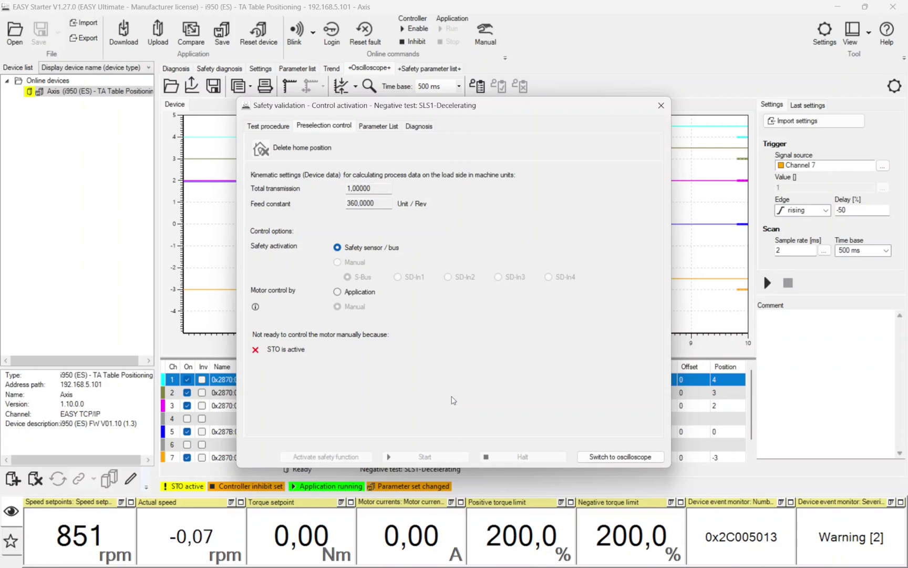
{"action": "left_click", "coordinate": [591, 456]}
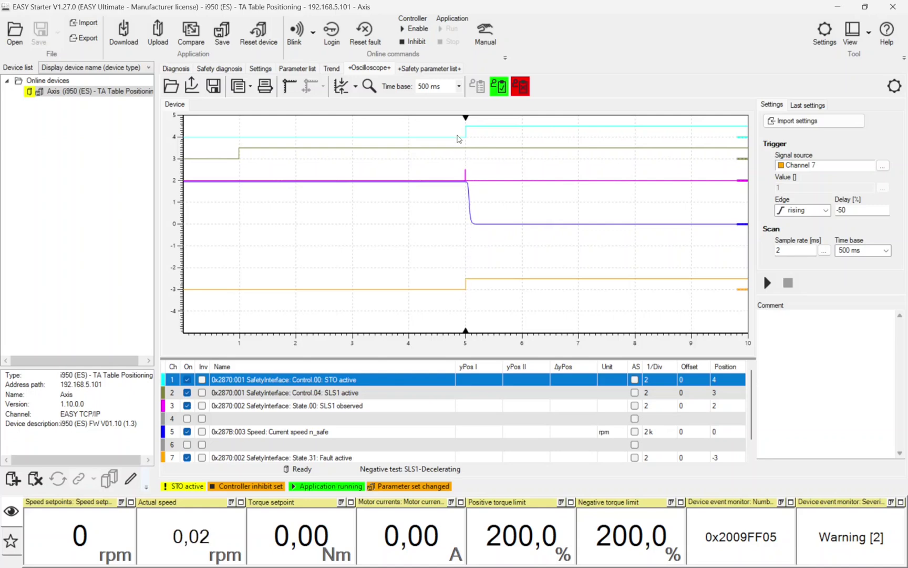
Mark the negative SLS1-Decelerating test as passed, giving all six tests green checks.
{"action": "left_click", "coordinate": [498, 87]}
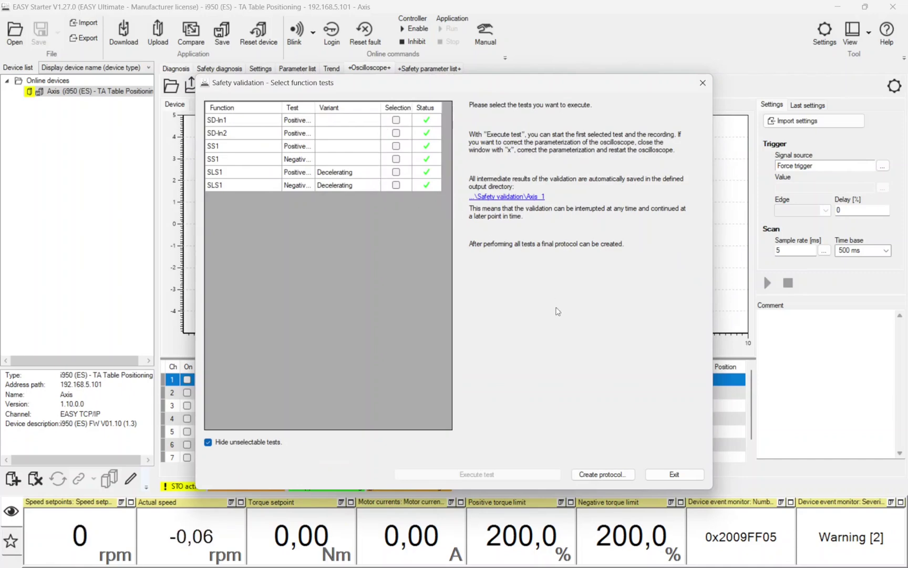
Create the protocol and save it as 'Validation protocol Axis_1.docx'.
{"action": "left_click", "coordinate": [595, 475]}
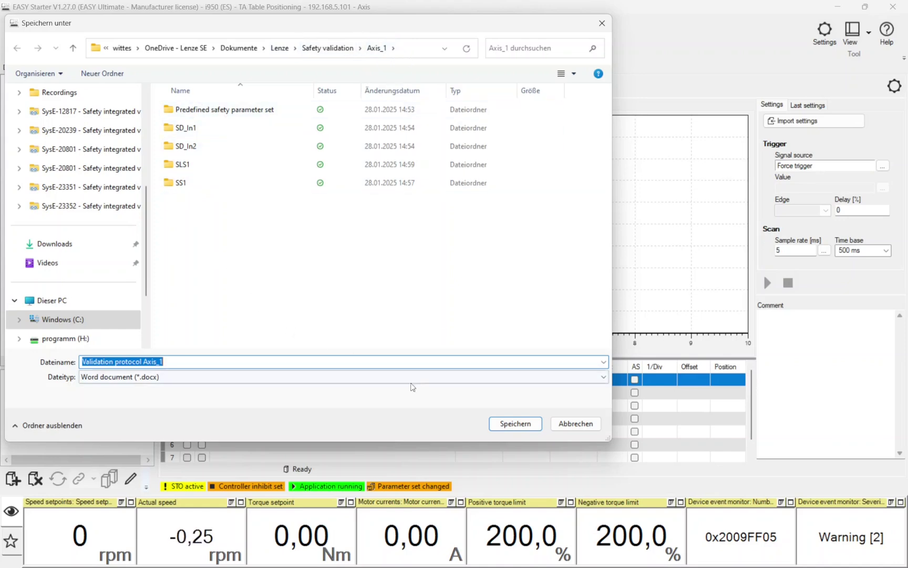
{"action": "left_click", "coordinate": [502, 425]}
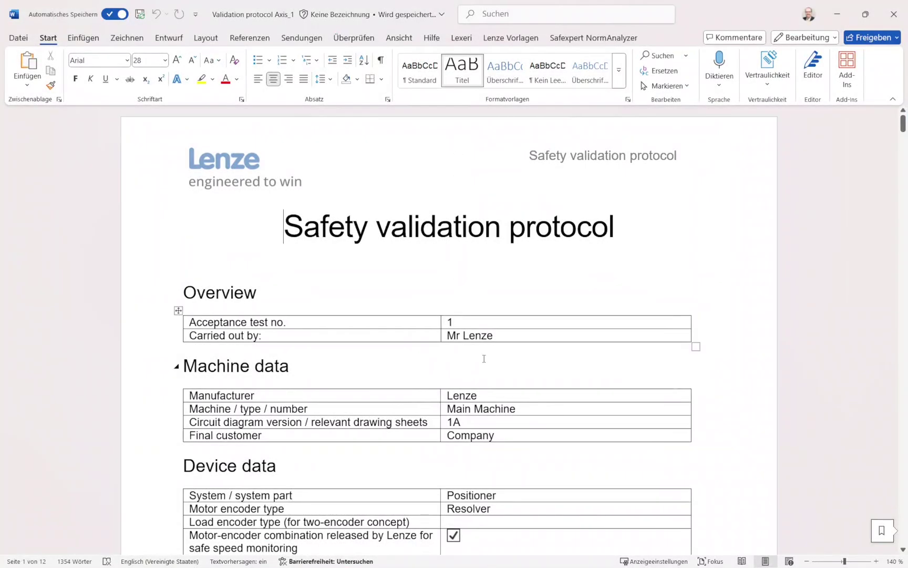
Scroll the protocol from the Execution table down to the SS1 negative test chart on page 6.
{"action": "scroll", "coordinate": [489, 359], "scroll_direction": "down", "scroll_amount": 2}
{"action": "scroll", "coordinate": [489, 359], "scroll_direction": "down", "scroll_amount": 5}
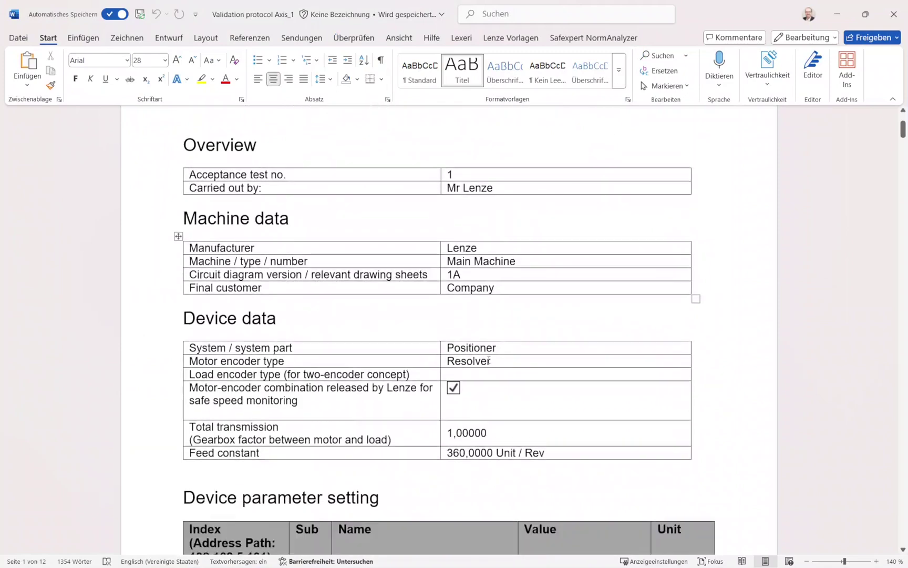
{"action": "scroll", "coordinate": [489, 359], "scroll_direction": "down", "scroll_amount": 6}
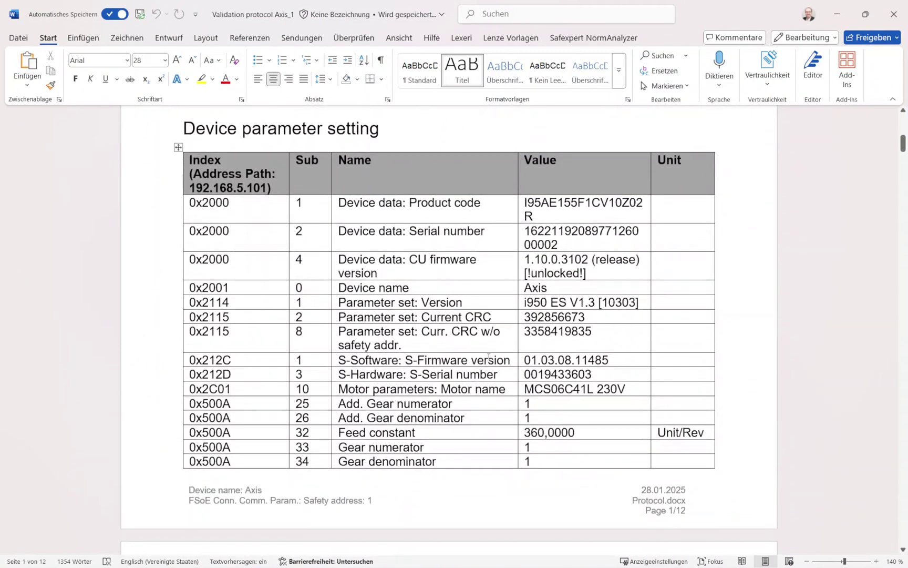
{"action": "scroll", "coordinate": [488, 356], "scroll_direction": "down", "scroll_amount": 5}
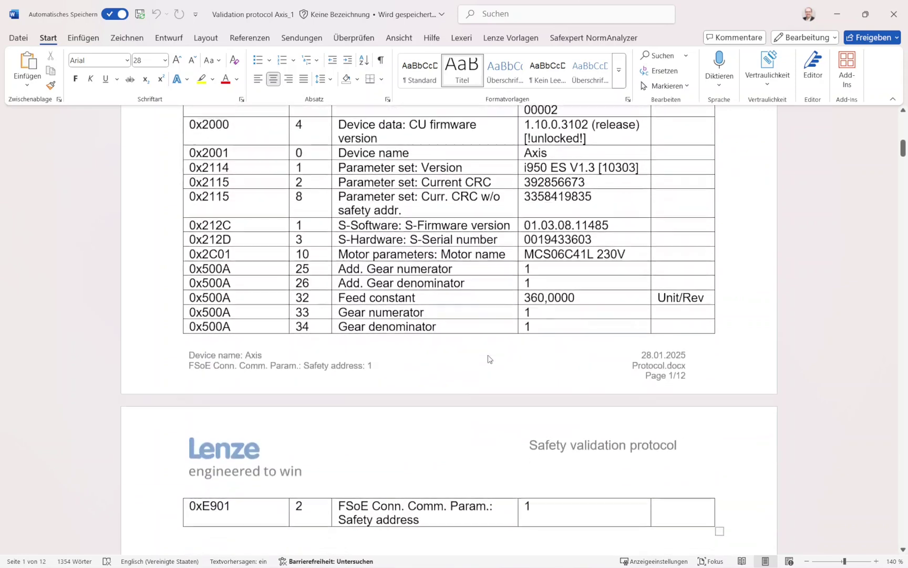
{"action": "scroll", "coordinate": [489, 359], "scroll_direction": "down", "scroll_amount": 7}
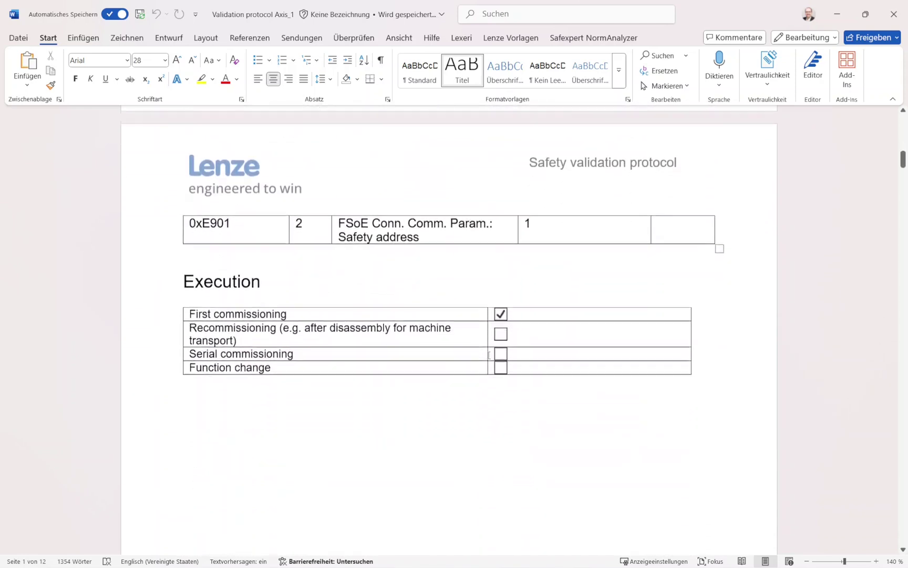
{"action": "scroll", "coordinate": [489, 355], "scroll_direction": "down", "scroll_amount": 8}
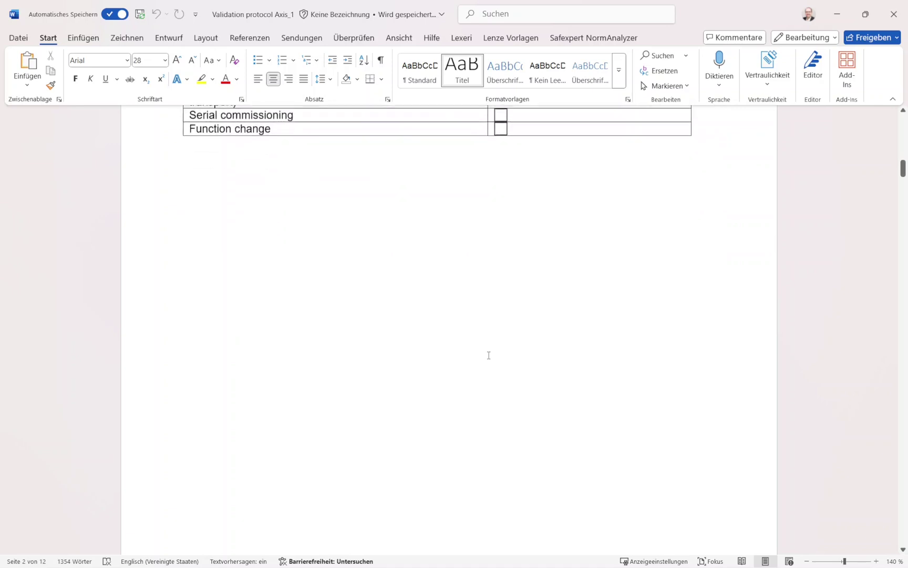
{"action": "scroll", "coordinate": [488, 355], "scroll_direction": "down", "scroll_amount": 9}
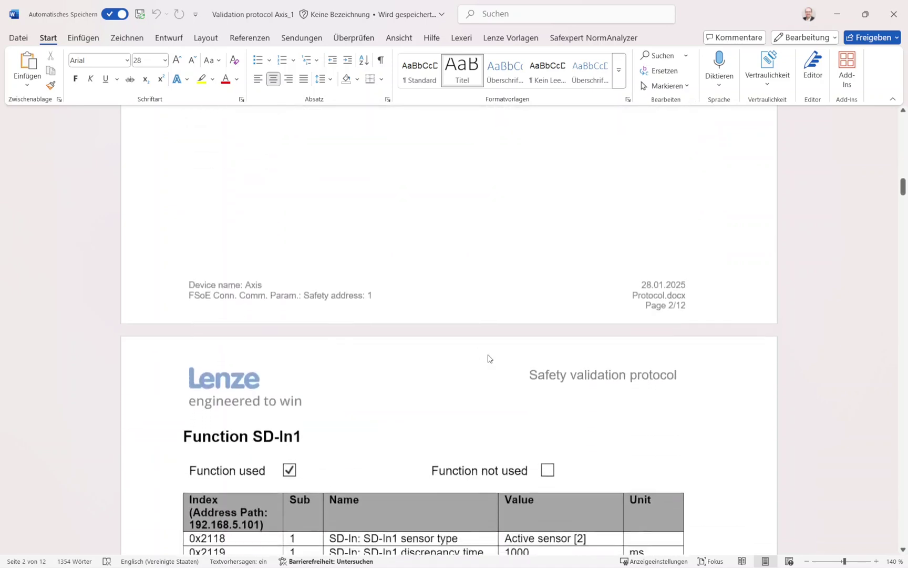
{"action": "scroll", "coordinate": [488, 355], "scroll_direction": "down", "scroll_amount": 6}
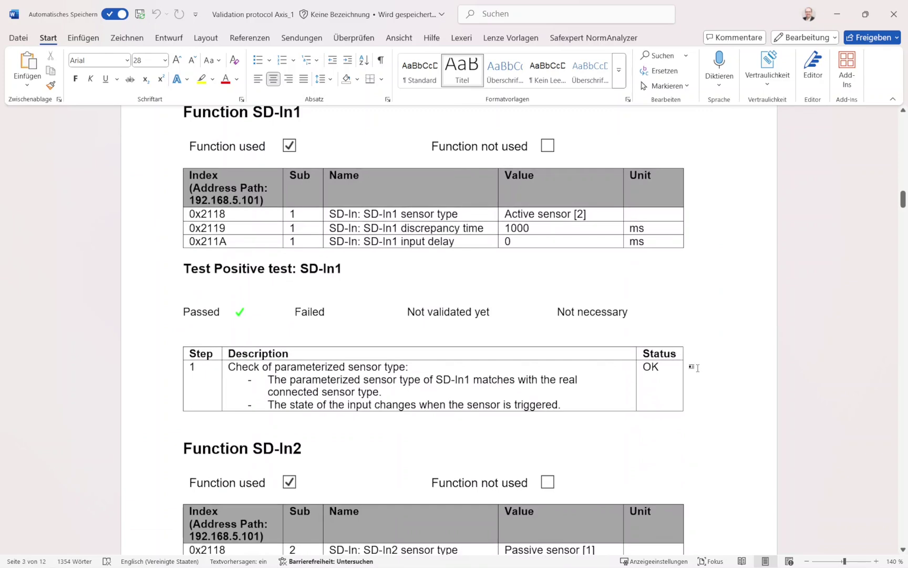
{"action": "scroll", "coordinate": [699, 371], "scroll_direction": "down", "scroll_amount": 4}
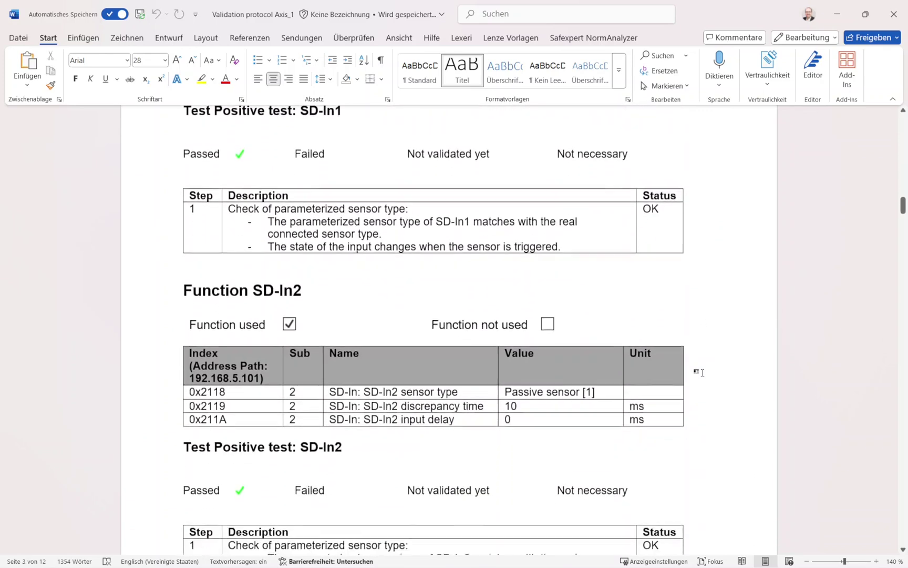
{"action": "scroll", "coordinate": [699, 372], "scroll_direction": "down", "scroll_amount": 4}
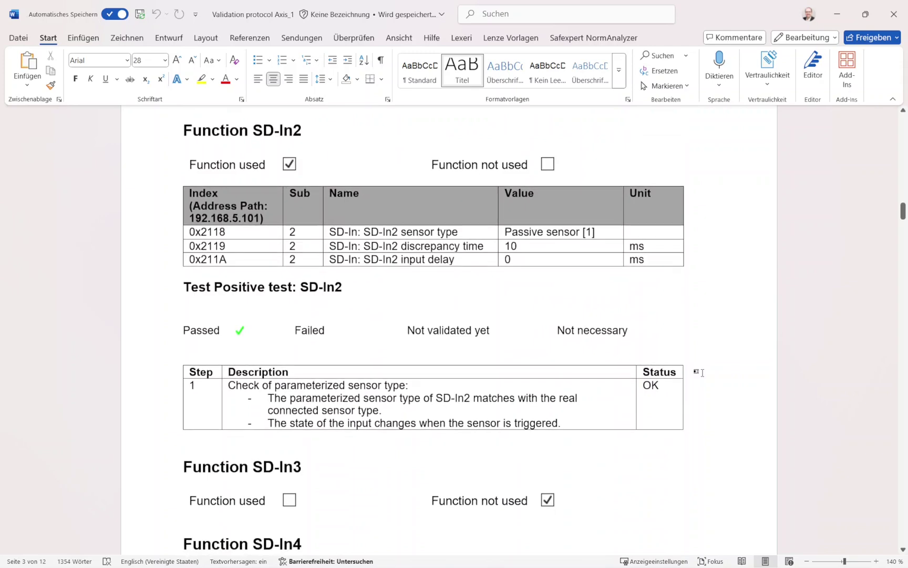
{"action": "scroll", "coordinate": [702, 372], "scroll_direction": "down", "scroll_amount": 12}
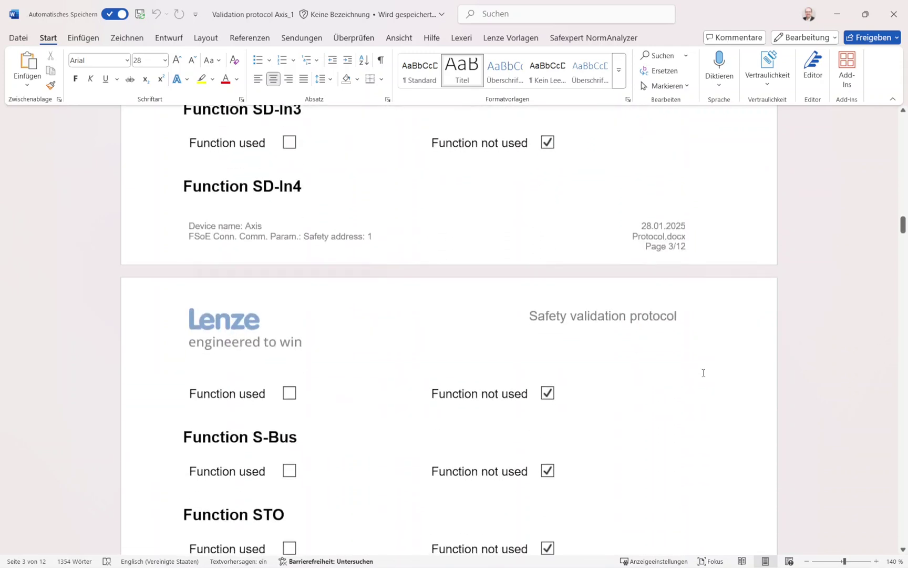
{"action": "scroll", "coordinate": [703, 373], "scroll_direction": "down", "scroll_amount": 8}
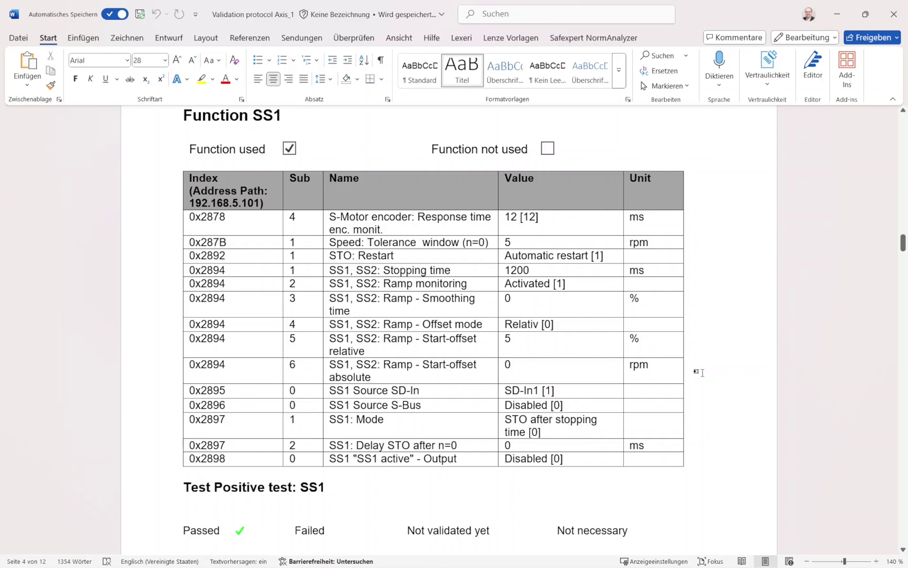
{"action": "scroll", "coordinate": [702, 372], "scroll_direction": "down", "scroll_amount": 5}
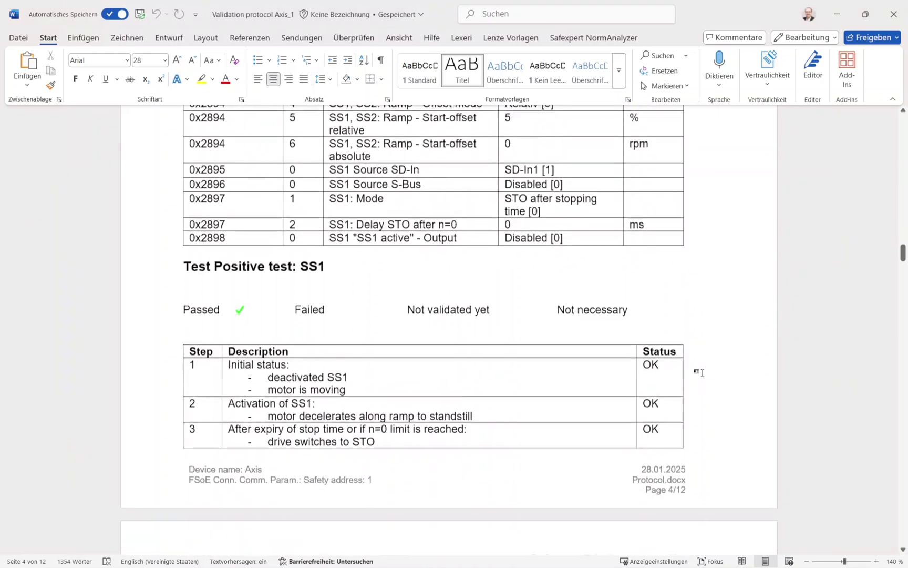
{"action": "scroll", "coordinate": [702, 373], "scroll_direction": "down", "scroll_amount": 6}
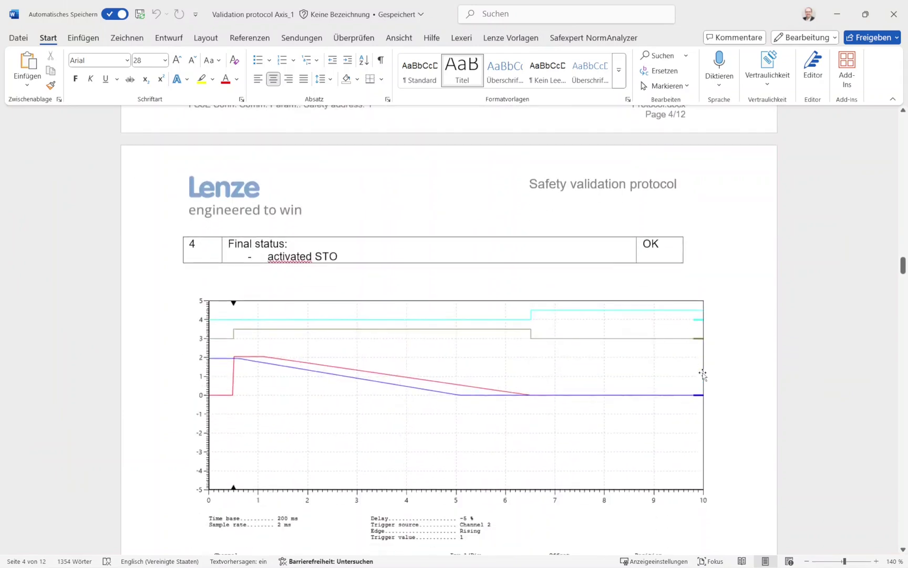
{"action": "scroll", "coordinate": [718, 386], "scroll_direction": "down", "scroll_amount": 2}
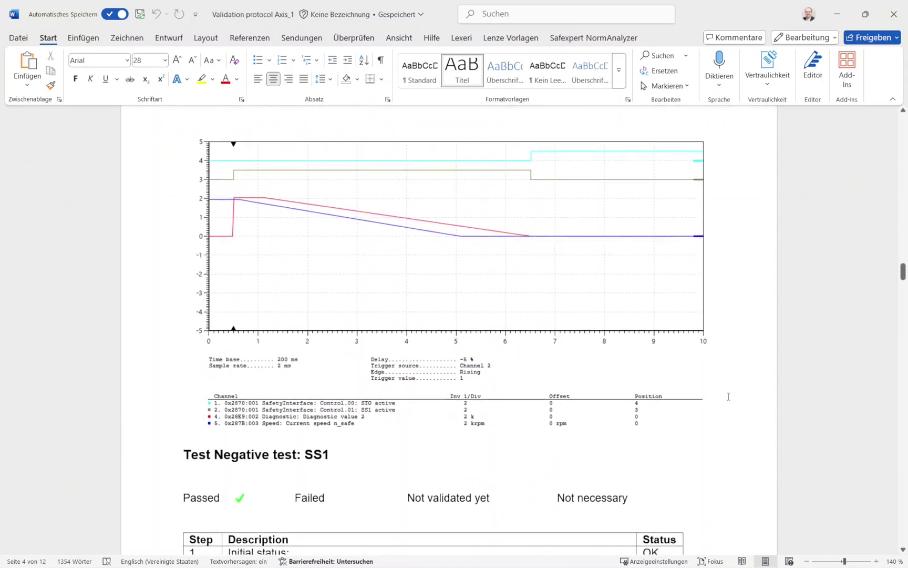
{"action": "scroll", "coordinate": [728, 397], "scroll_direction": "down", "scroll_amount": 5}
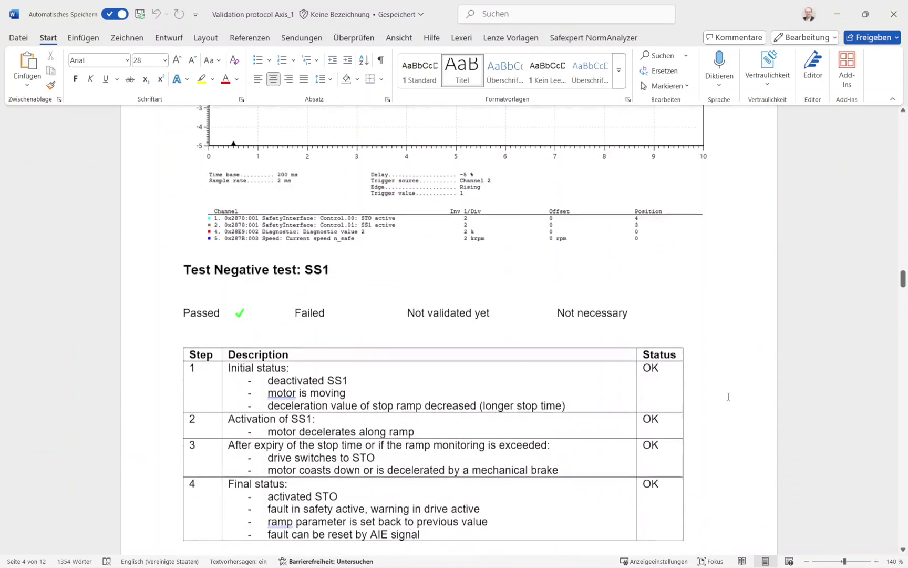
{"action": "scroll", "coordinate": [728, 397], "scroll_direction": "down", "scroll_amount": 9}
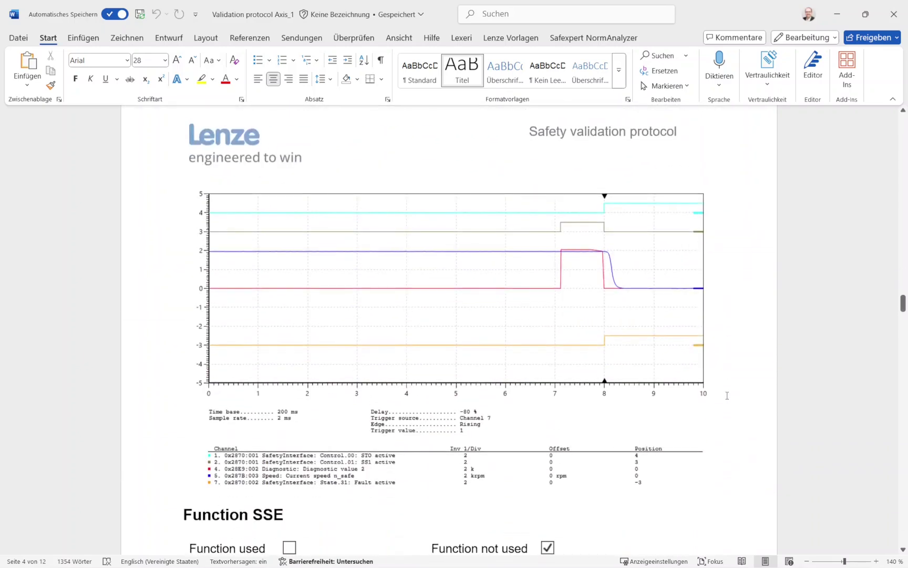
Scroll the Axis_1 protocol past SLS1 results, CRC checksums and data backup to the manufacturer signature table.
{"action": "scroll", "coordinate": [727, 395], "scroll_direction": "down", "scroll_amount": 8}
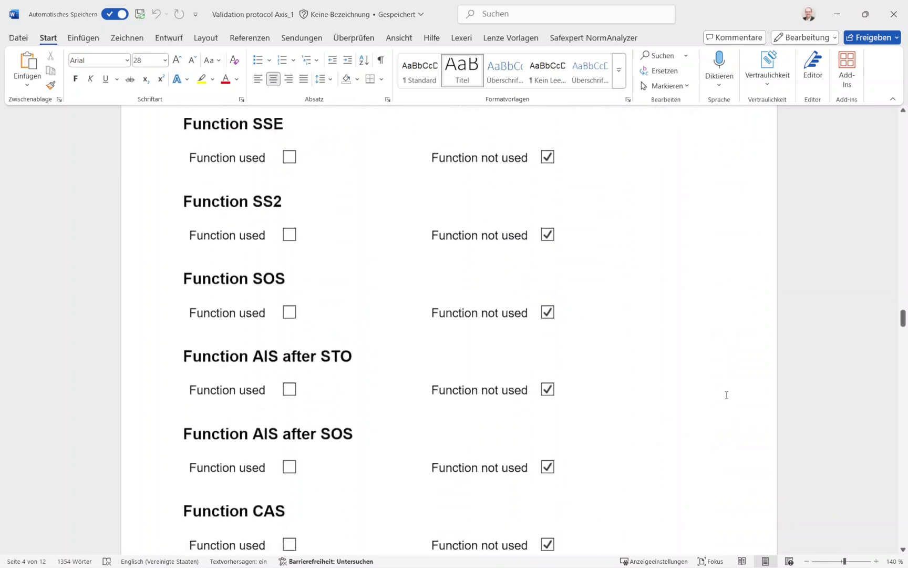
{"action": "scroll", "coordinate": [726, 395], "scroll_direction": "down", "scroll_amount": 12}
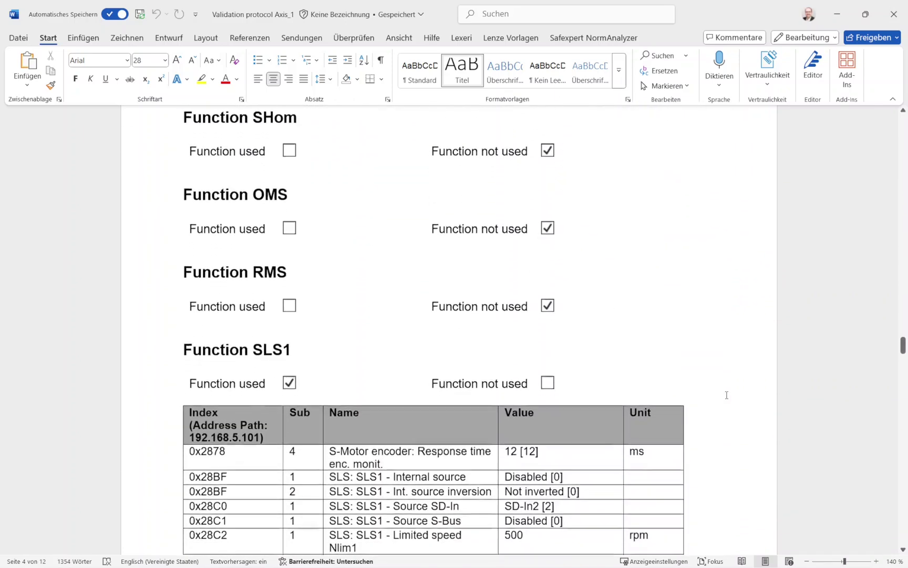
{"action": "scroll", "coordinate": [727, 395], "scroll_direction": "down", "scroll_amount": 2}
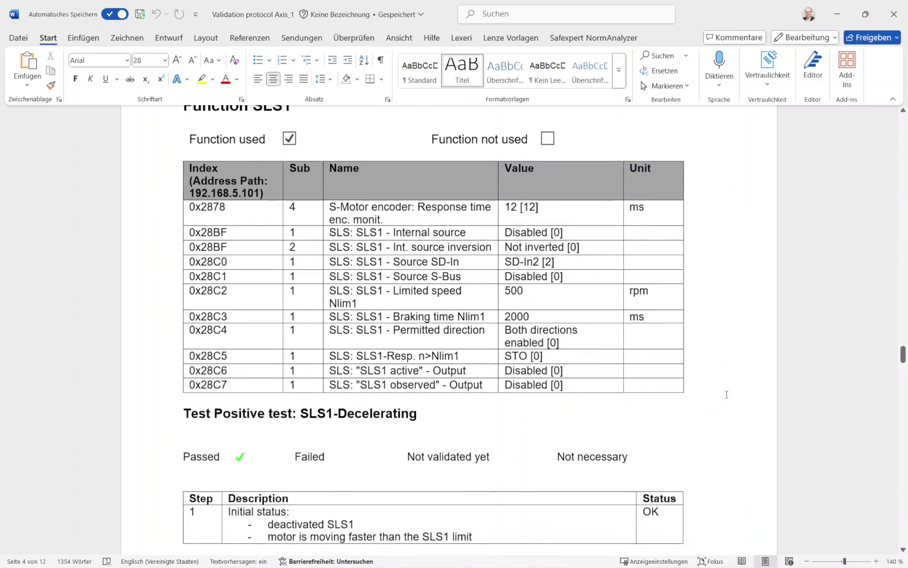
{"action": "scroll", "coordinate": [727, 395], "scroll_direction": "down", "scroll_amount": 4}
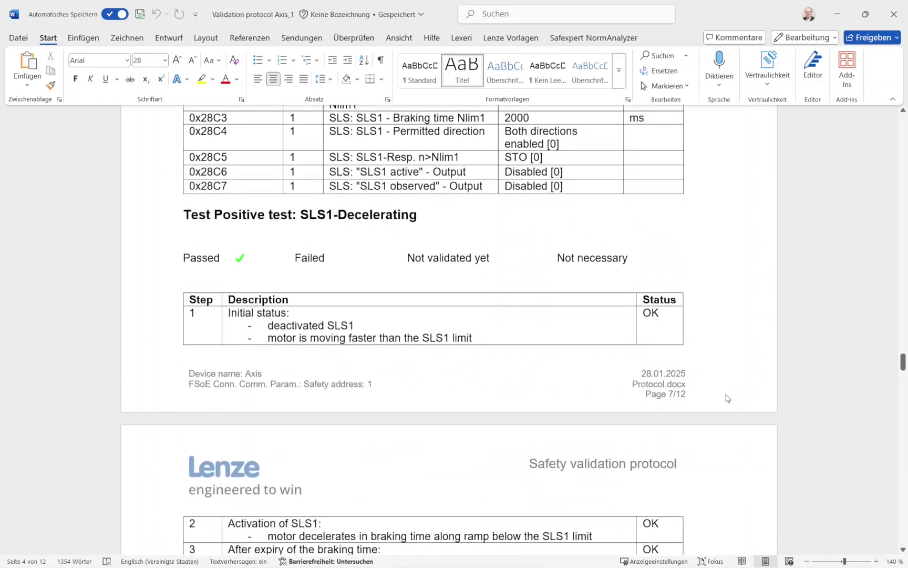
{"action": "scroll", "coordinate": [728, 399], "scroll_direction": "down", "scroll_amount": 5}
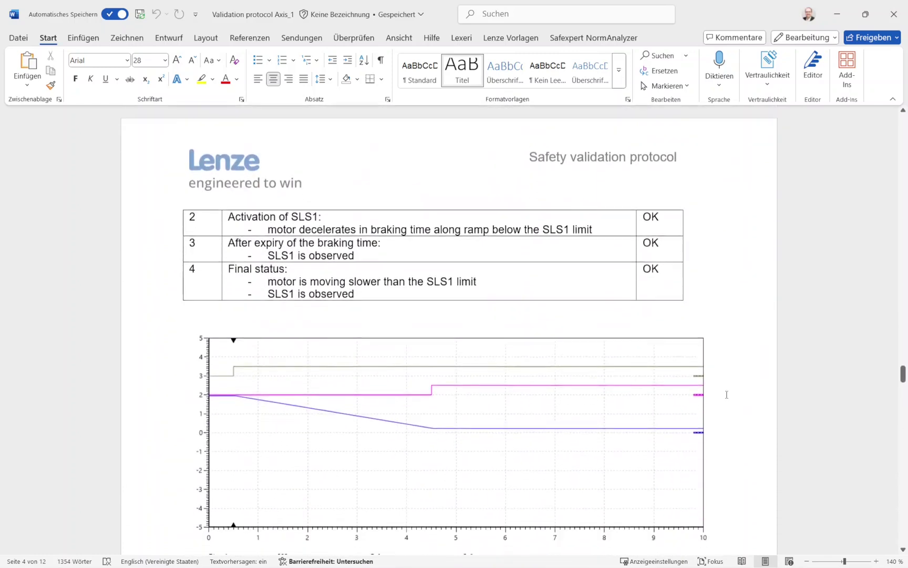
{"action": "scroll", "coordinate": [726, 395], "scroll_direction": "down", "scroll_amount": 3}
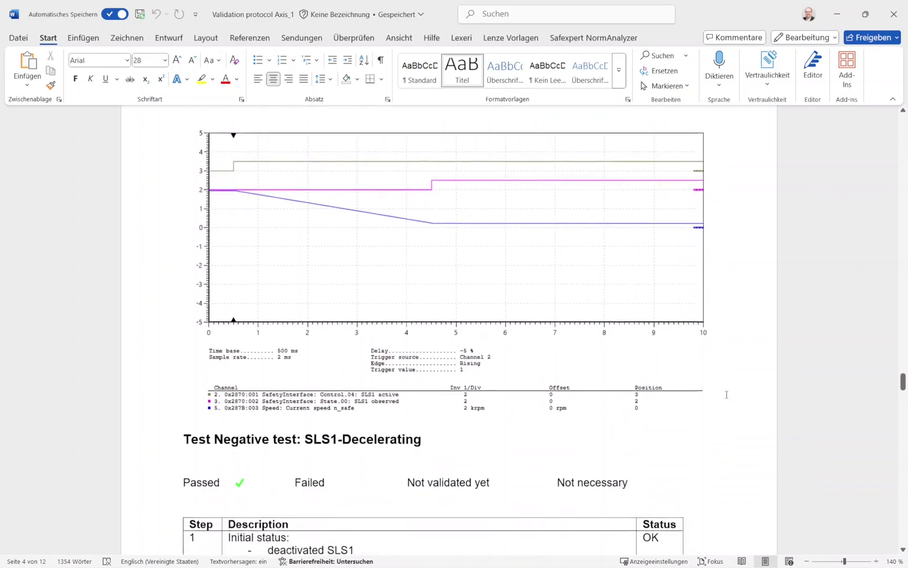
{"action": "scroll", "coordinate": [727, 394], "scroll_direction": "down", "scroll_amount": 5}
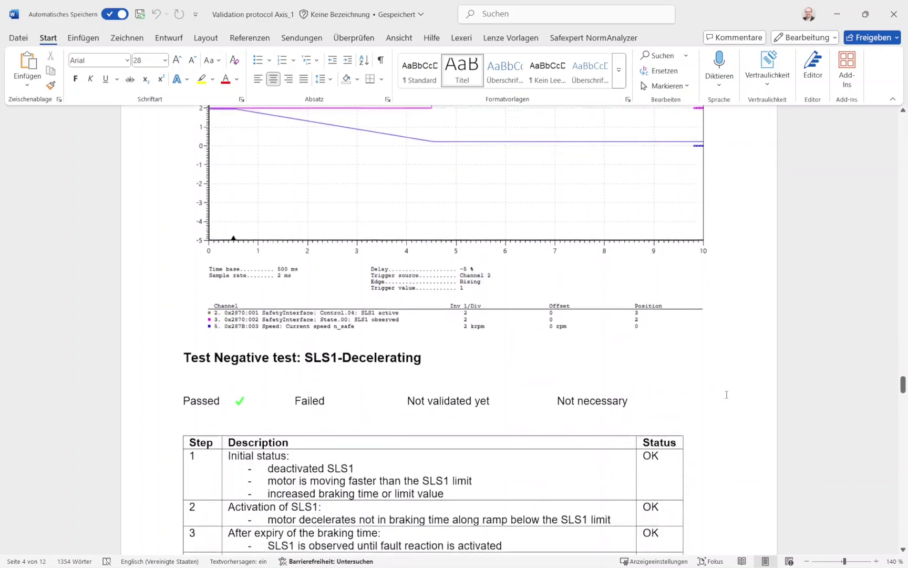
{"action": "scroll", "coordinate": [727, 394], "scroll_direction": "down", "scroll_amount": 7}
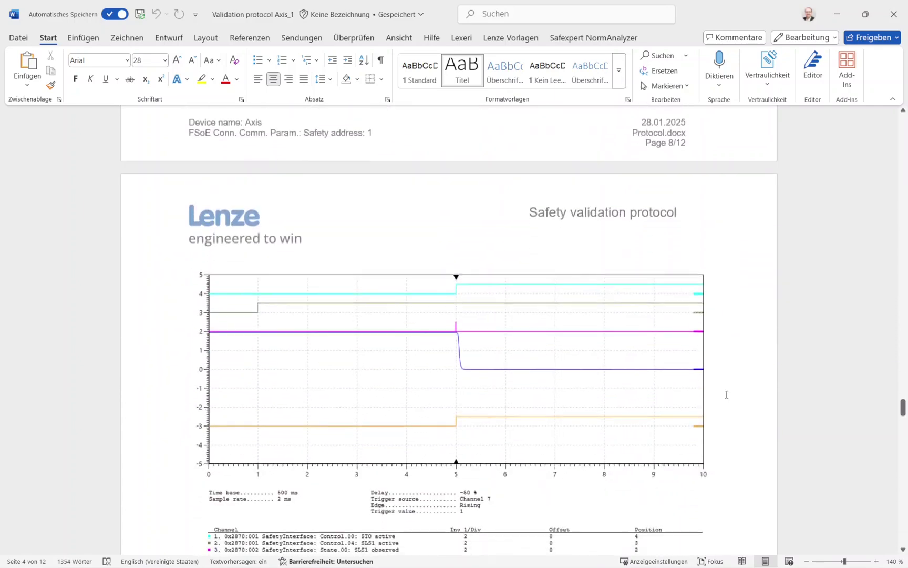
{"action": "scroll", "coordinate": [726, 394], "scroll_direction": "down", "scroll_amount": 12}
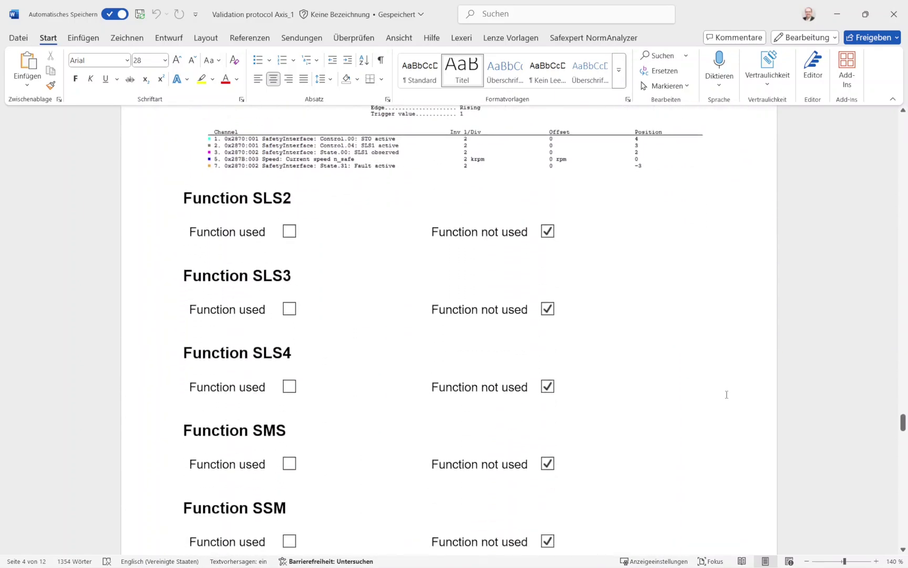
{"action": "scroll", "coordinate": [726, 394], "scroll_direction": "down", "scroll_amount": 11}
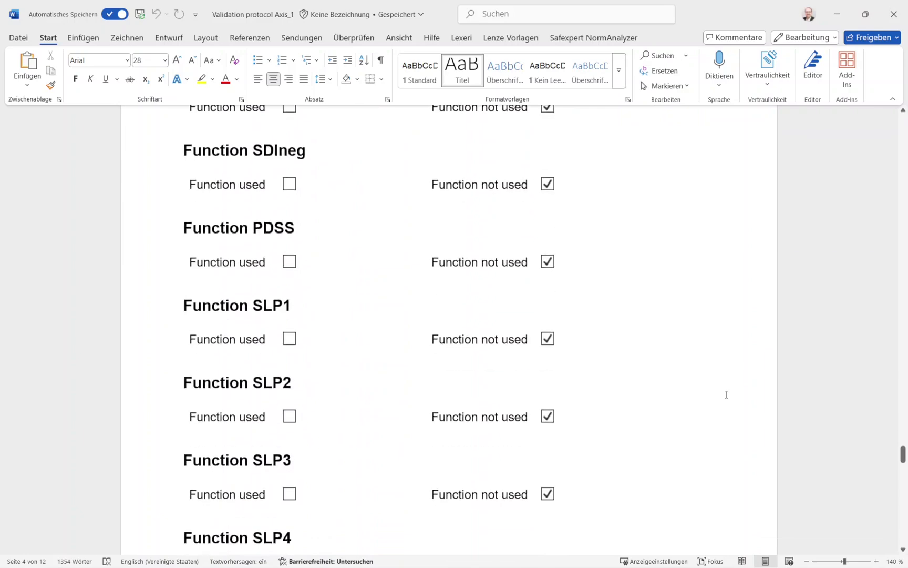
{"action": "scroll", "coordinate": [726, 394], "scroll_direction": "down", "scroll_amount": 14}
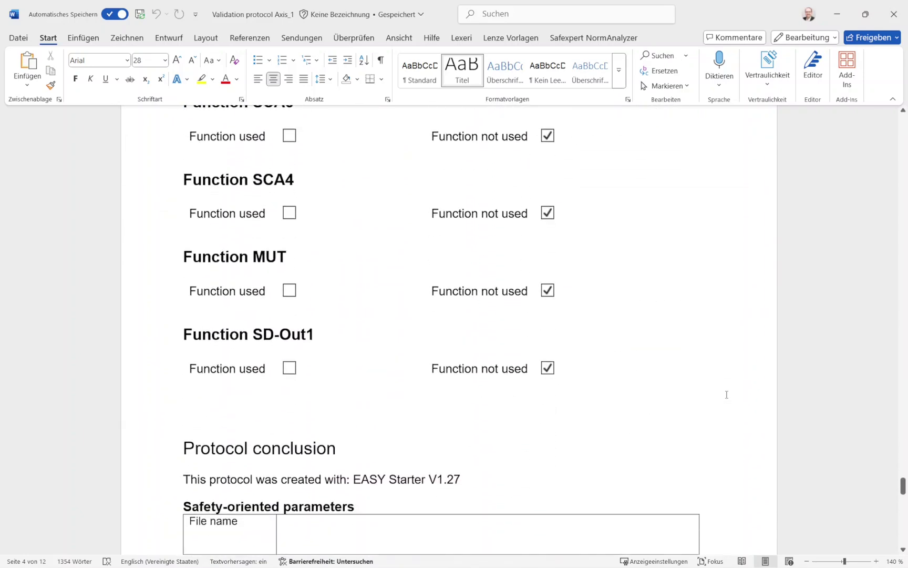
{"action": "scroll", "coordinate": [726, 395], "scroll_direction": "down", "scroll_amount": 3}
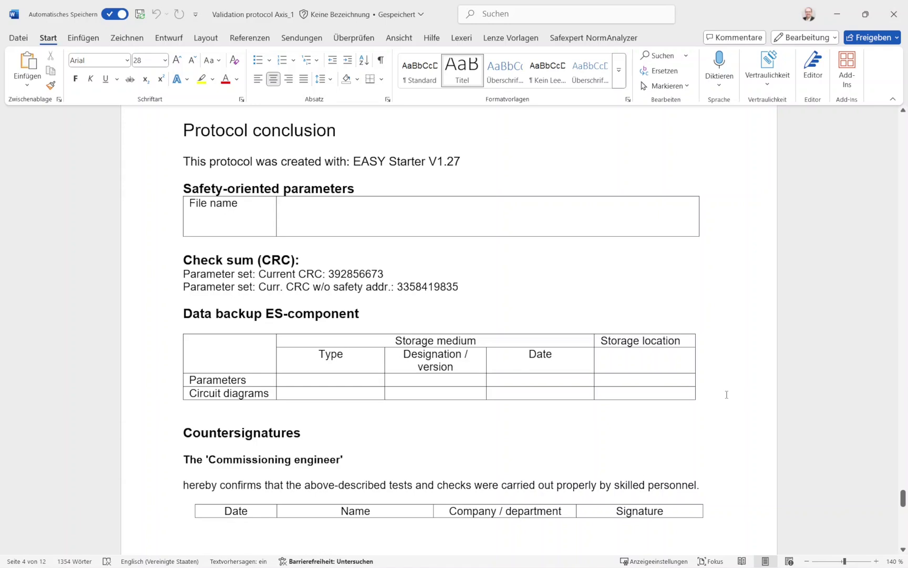
{"action": "scroll", "coordinate": [727, 395], "scroll_direction": "down", "scroll_amount": 5}
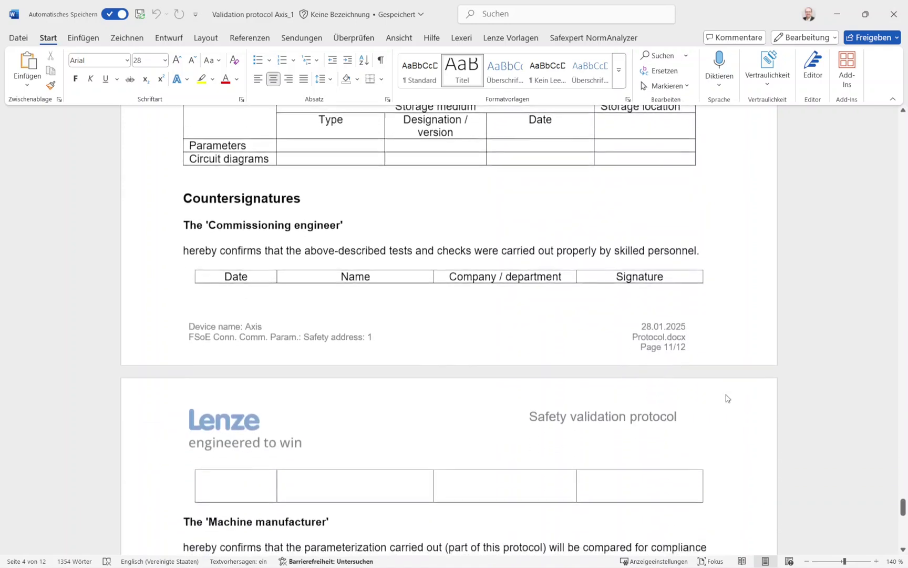
{"action": "scroll", "coordinate": [726, 398], "scroll_direction": "down", "scroll_amount": 4}
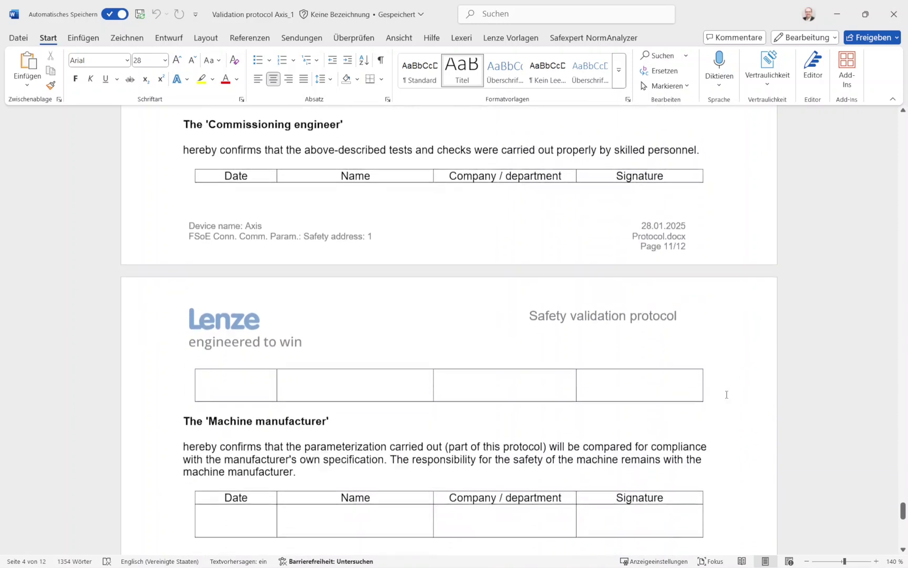